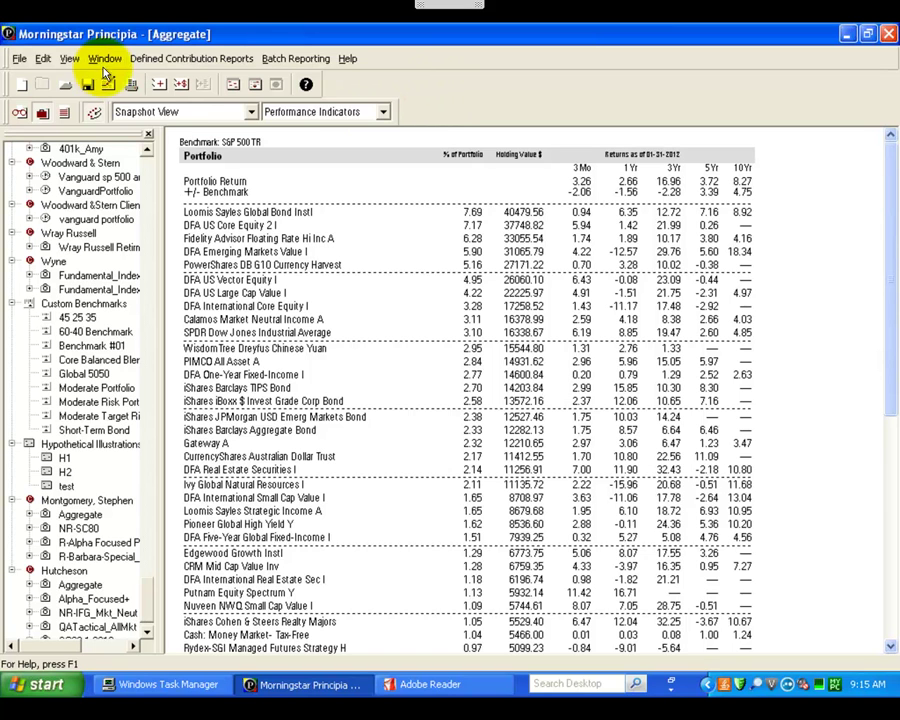
{"action": "left_click", "coordinate": [17, 60]}
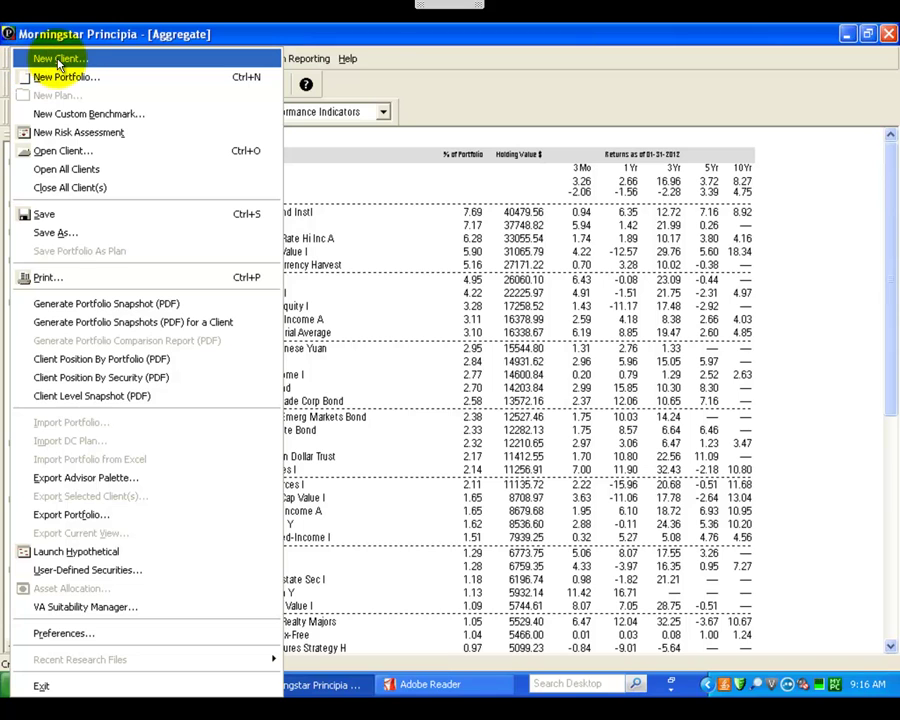
{"action": "mouse_move", "coordinate": [296, 58]}
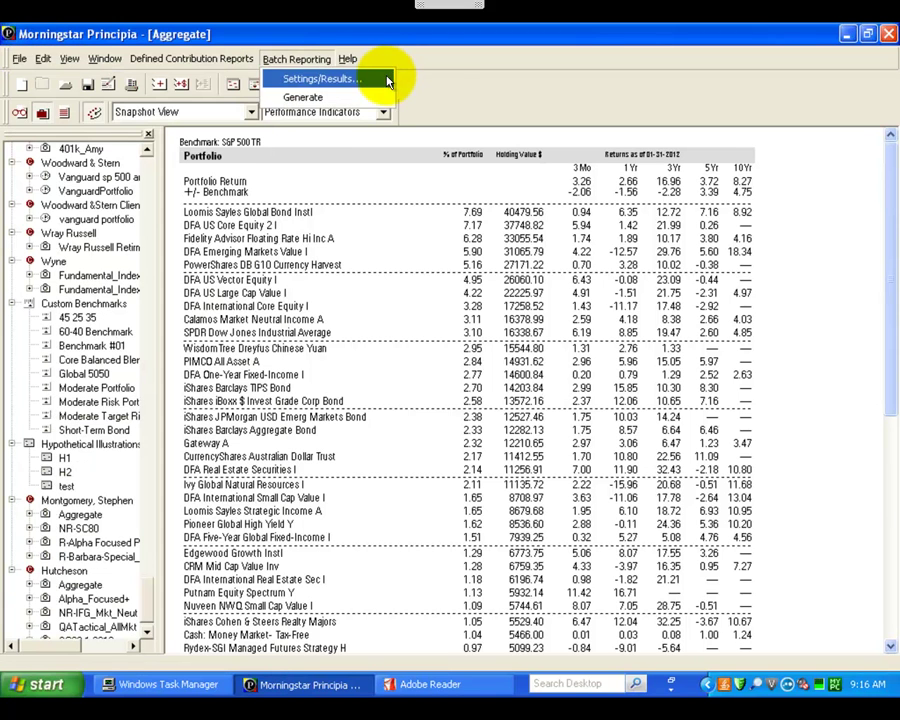
{"action": "left_click", "coordinate": [432, 68]}
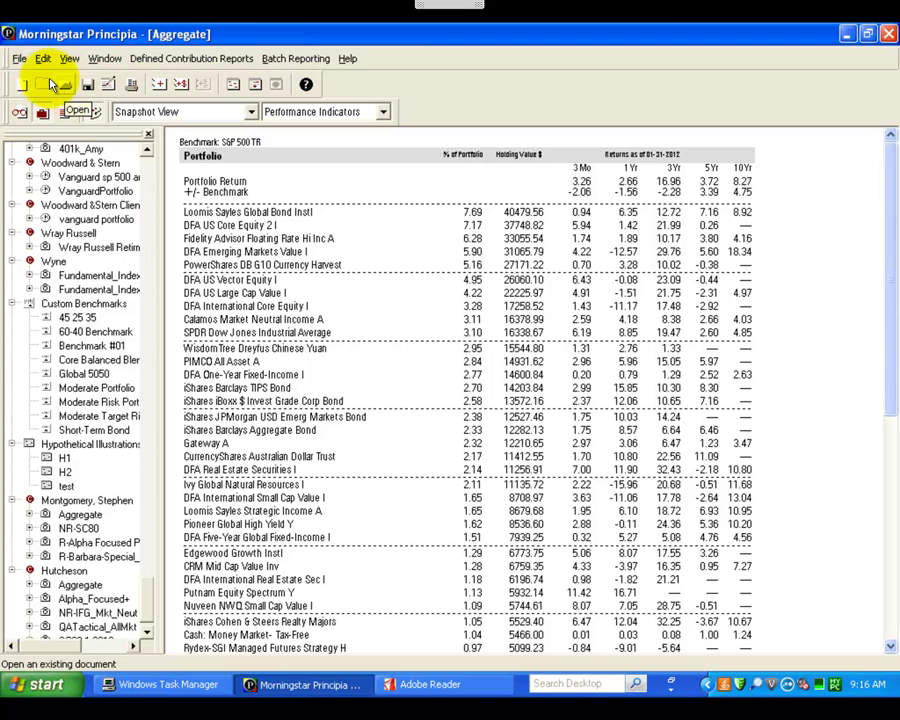
{"action": "left_click", "coordinate": [19, 58]}
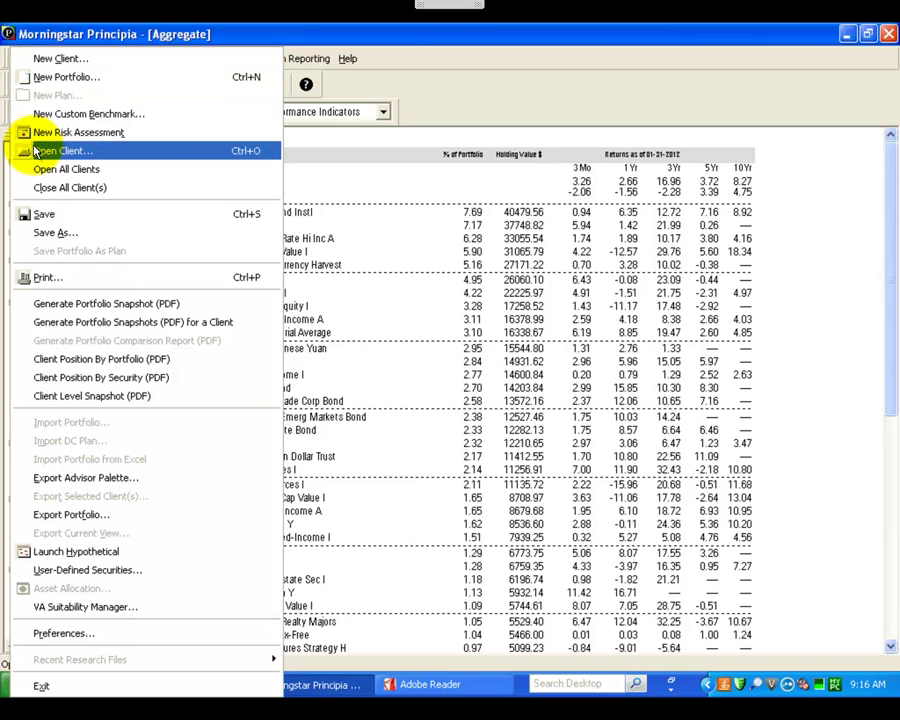
{"action": "left_click", "coordinate": [443, 88]}
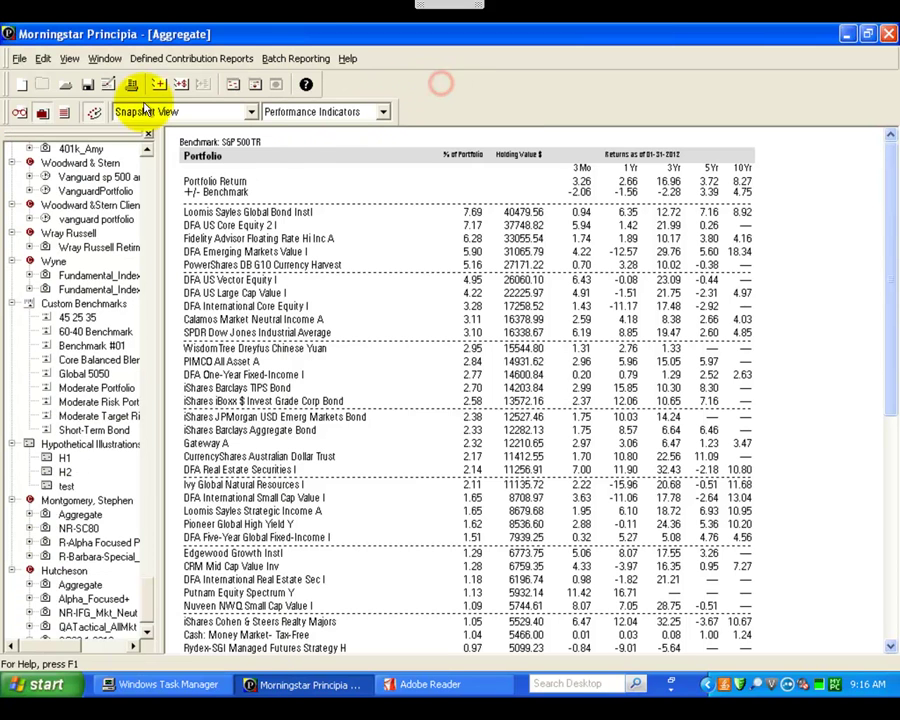
Create a new client file named Demo and start an unscheduled portfolio for that client
{"action": "left_click", "coordinate": [19, 59]}
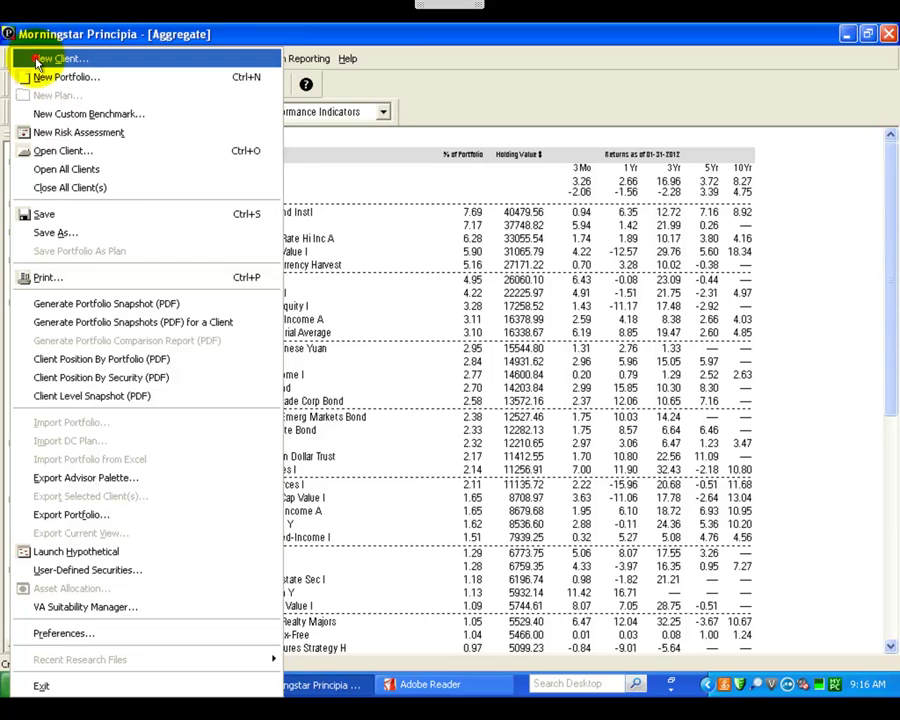
{"action": "left_click", "coordinate": [37, 60]}
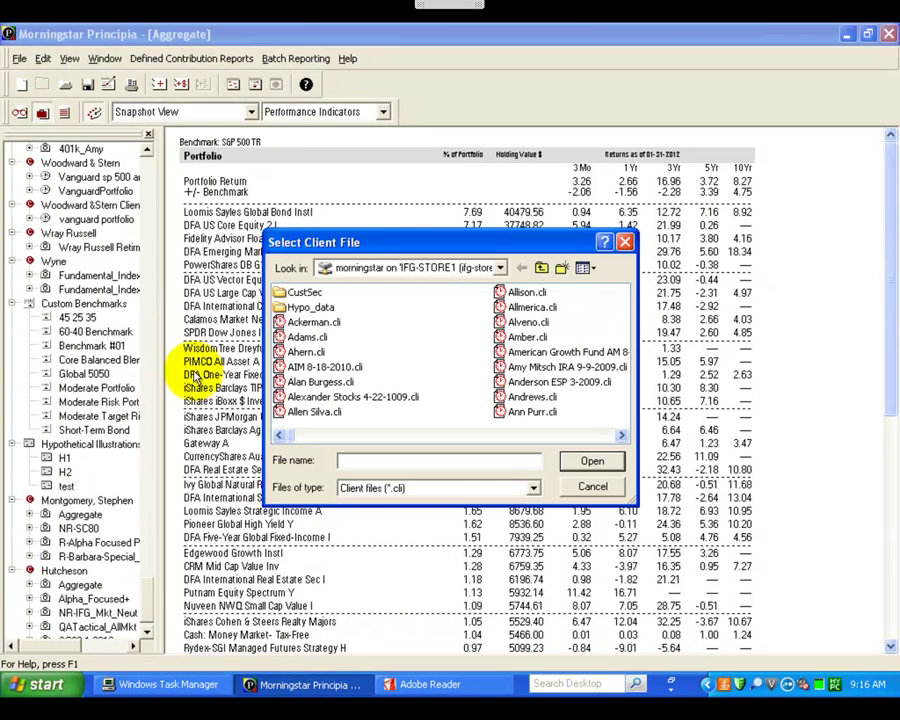
{"action": "type", "text": "Te"}
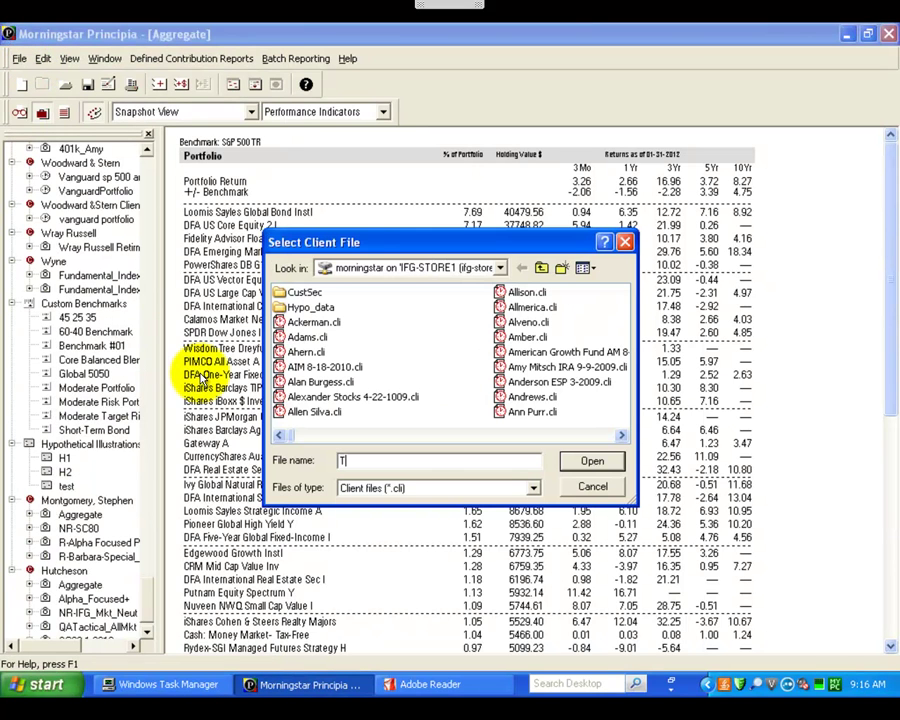
{"action": "key", "text": "BackSpace"}
{"action": "key", "text": "BackSpace"}
{"action": "type", "text": "Demo"}
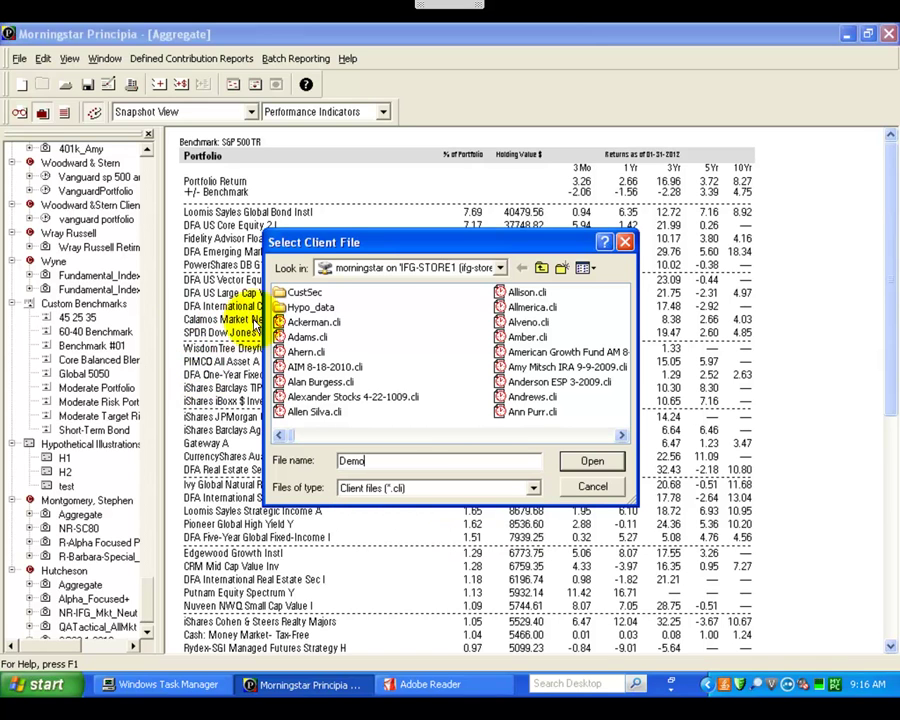
{"action": "left_click", "coordinate": [591, 463]}
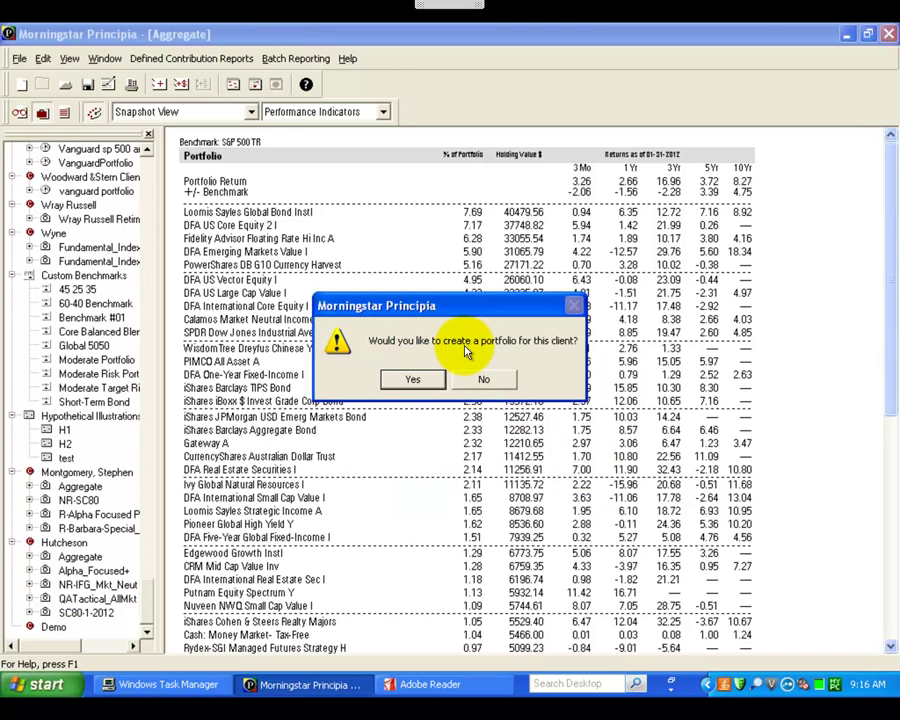
{"action": "left_click", "coordinate": [416, 380]}
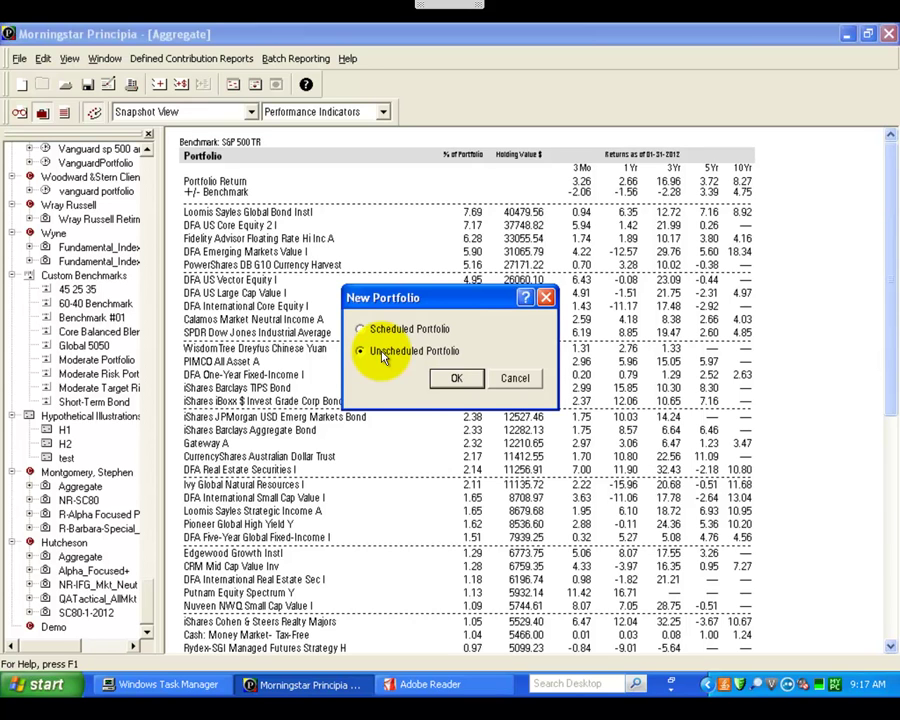
{"action": "left_click", "coordinate": [458, 379]}
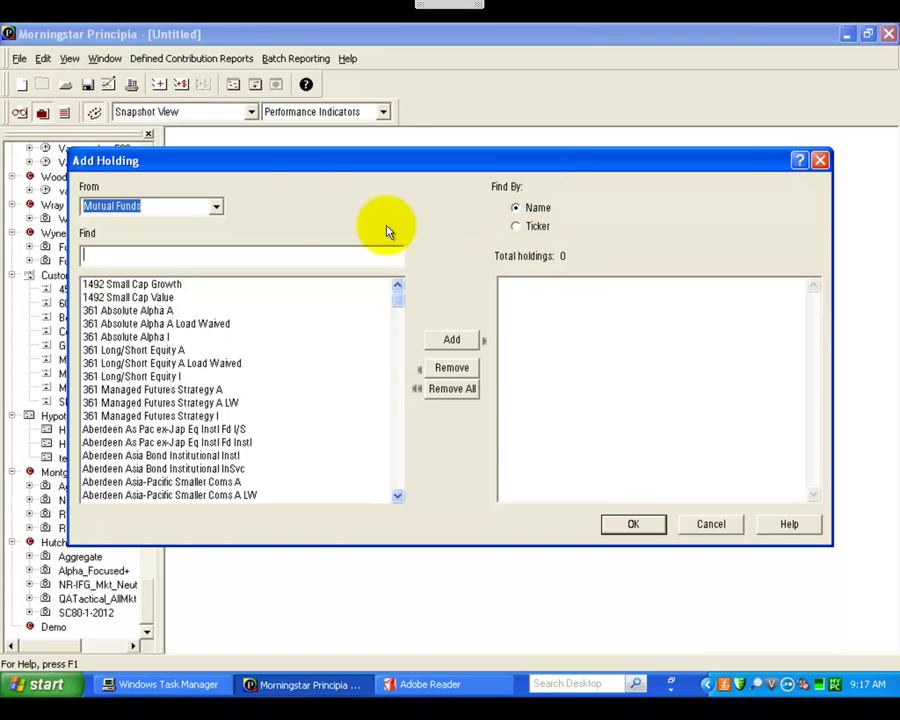
Add the Cash: Money Market - Taxable proxy to the portfolio's holdings
{"action": "left_click", "coordinate": [222, 214]}
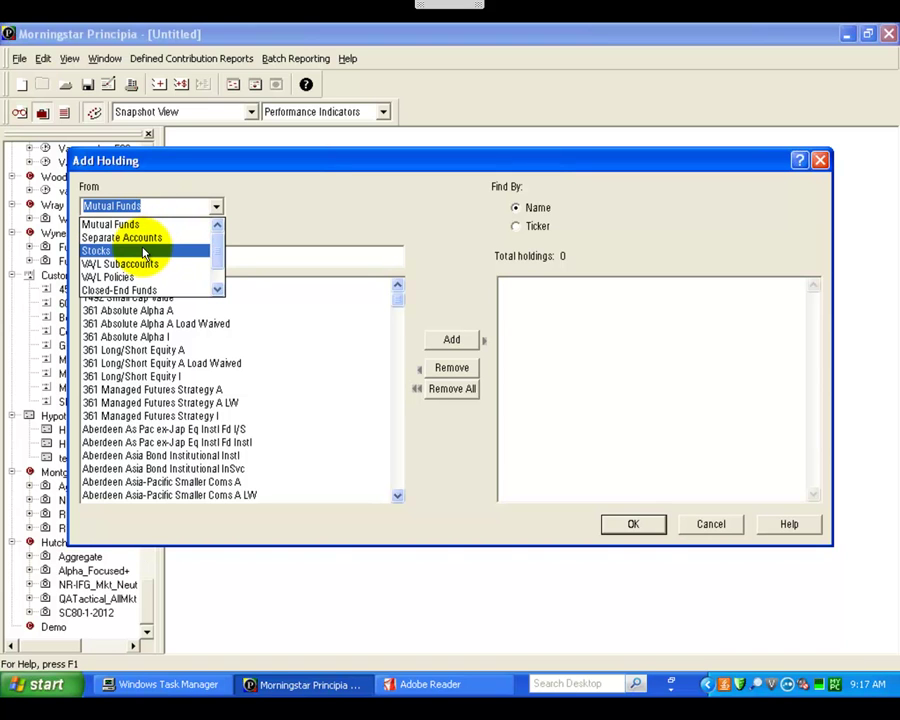
{"action": "left_click", "coordinate": [170, 263]}
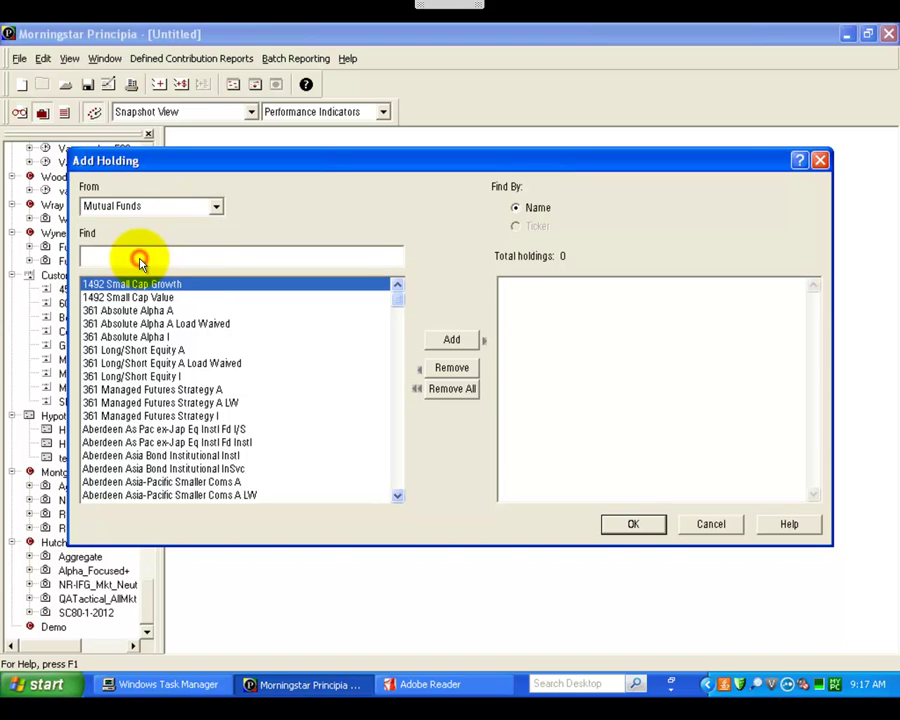
{"action": "left_click", "coordinate": [216, 206]}
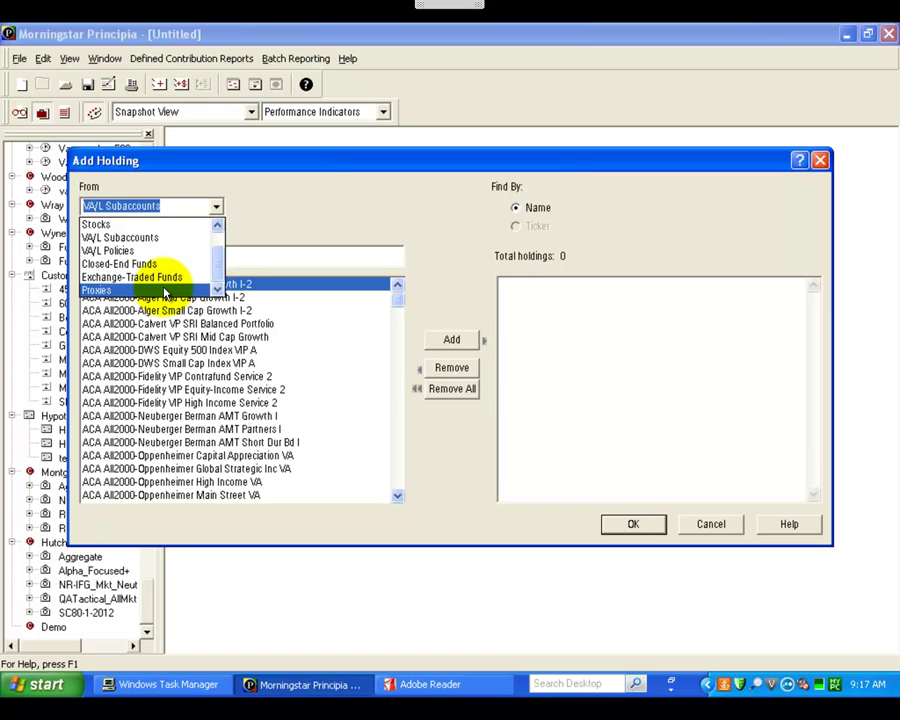
{"action": "left_click", "coordinate": [165, 291]}
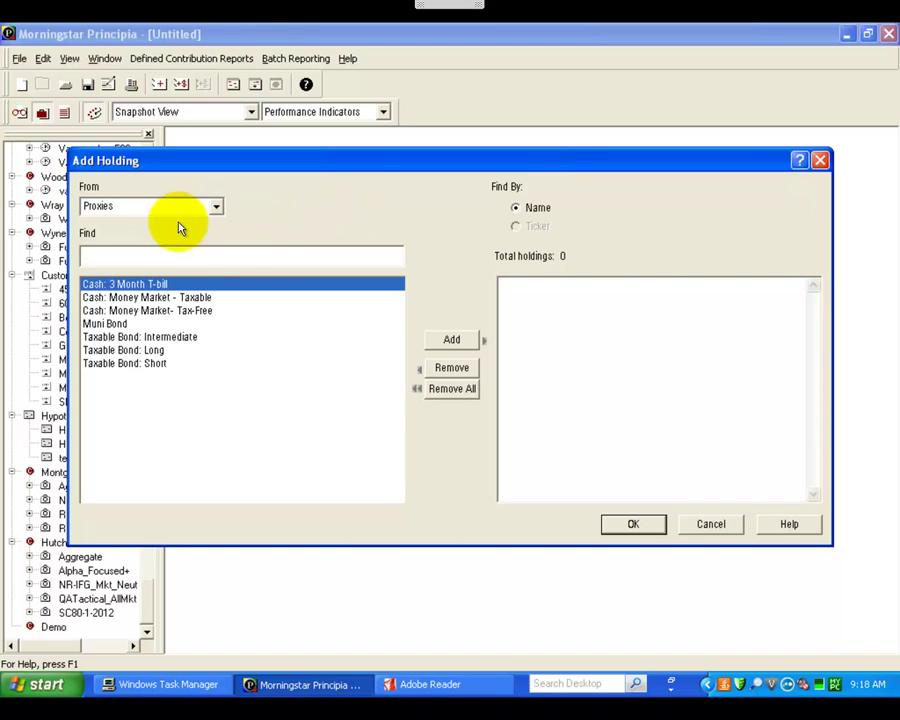
{"action": "double_click", "coordinate": [184, 298]}
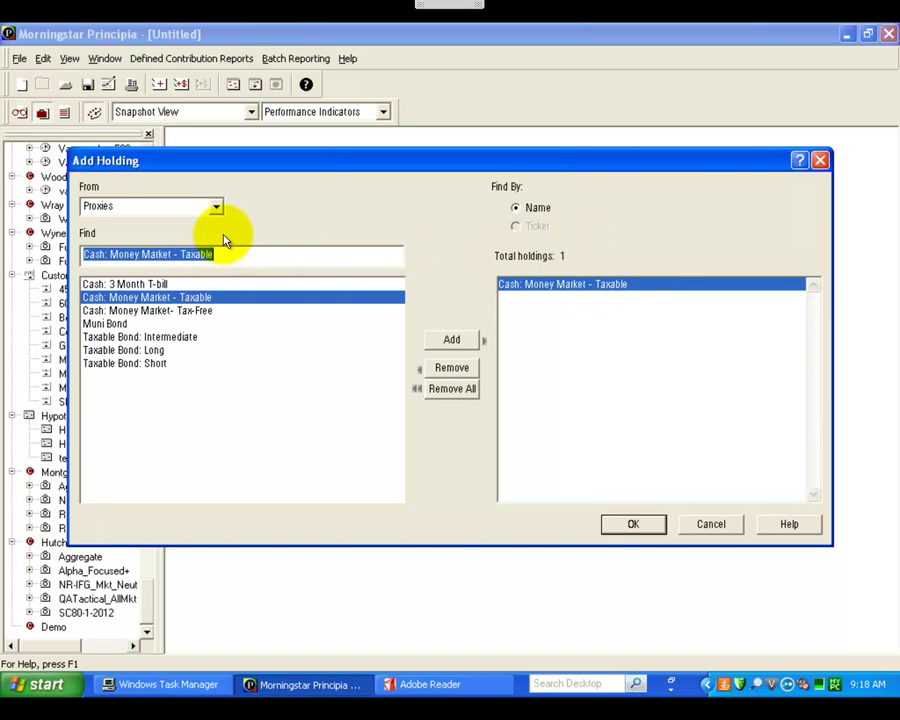
Find exchange-traded funds by ticker and add EMB to the holdings
{"action": "left_click", "coordinate": [215, 207]}
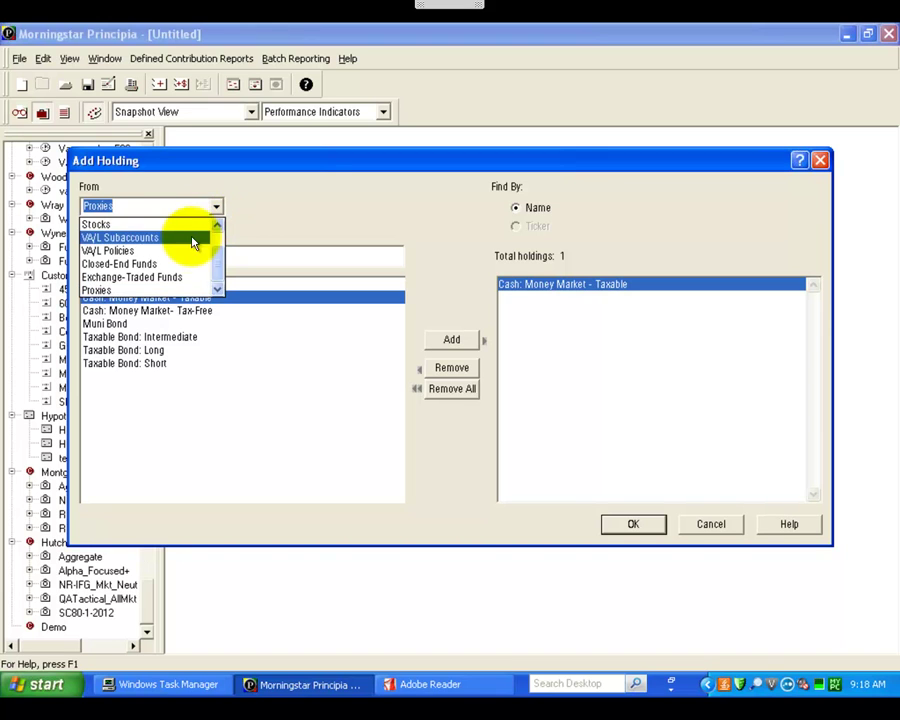
{"action": "left_click", "coordinate": [179, 277]}
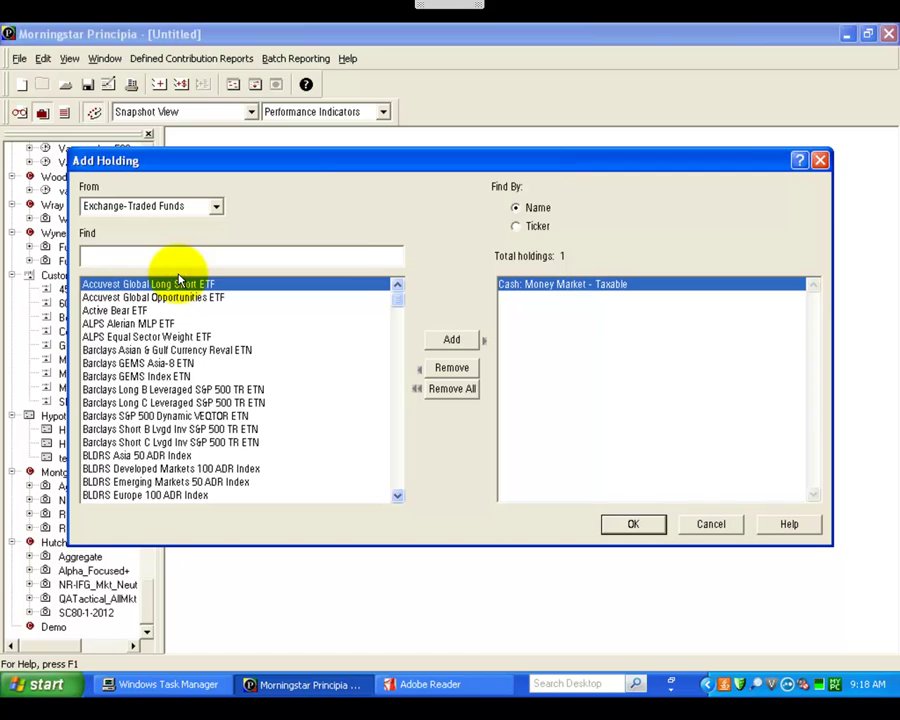
{"action": "left_click", "coordinate": [516, 228]}
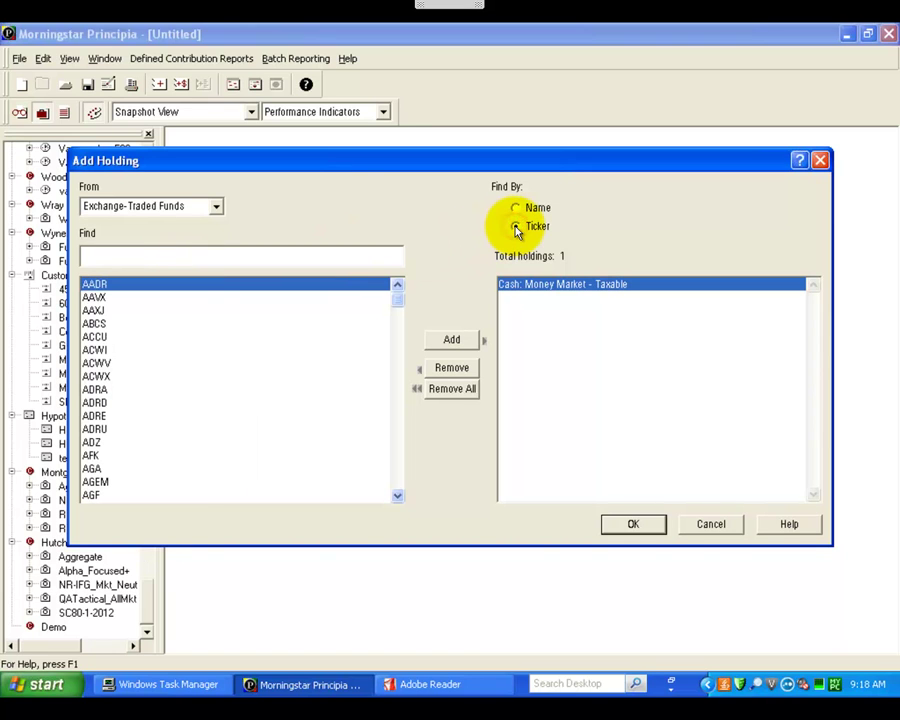
{"action": "left_click", "coordinate": [366, 263]}
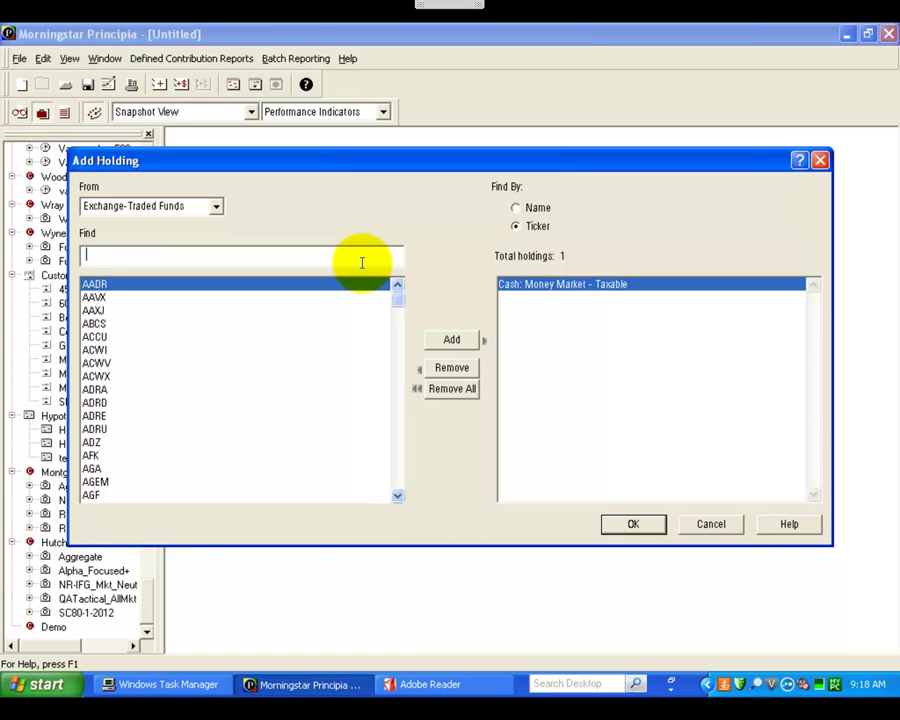
{"action": "type", "text": "emb"}
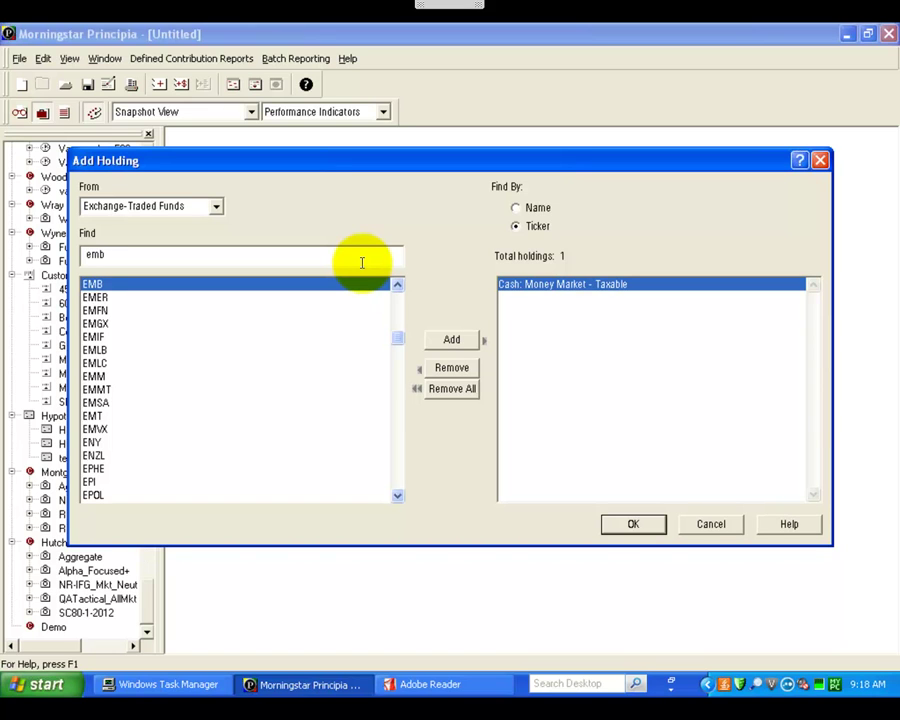
{"action": "key", "text": "Return"}
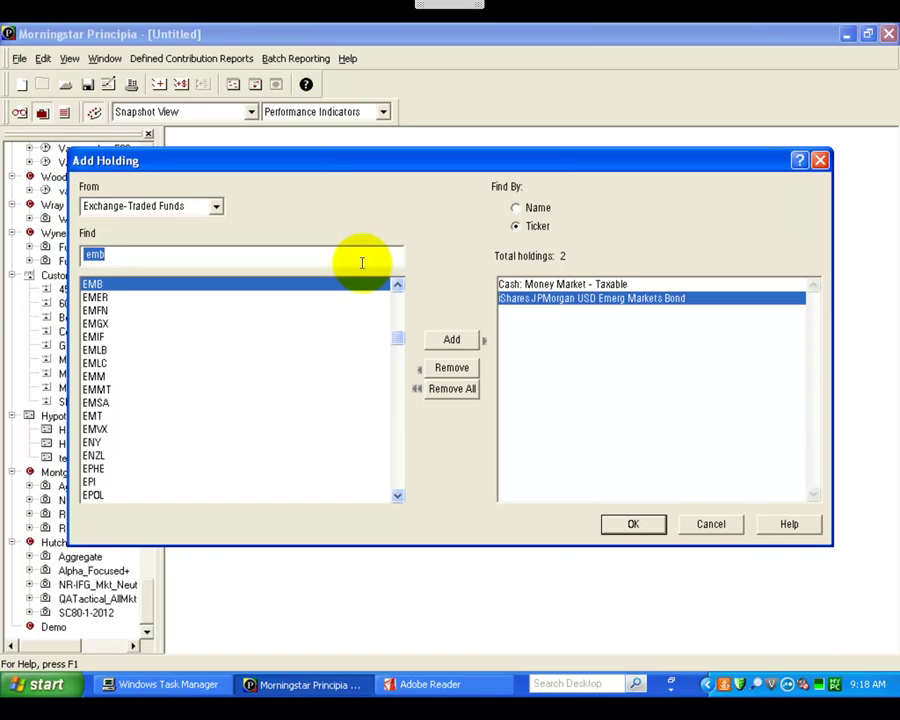
Add the exchange-traded funds LQD and AGG by ticker and accept the holdings list
{"action": "type", "text": "lqd"}
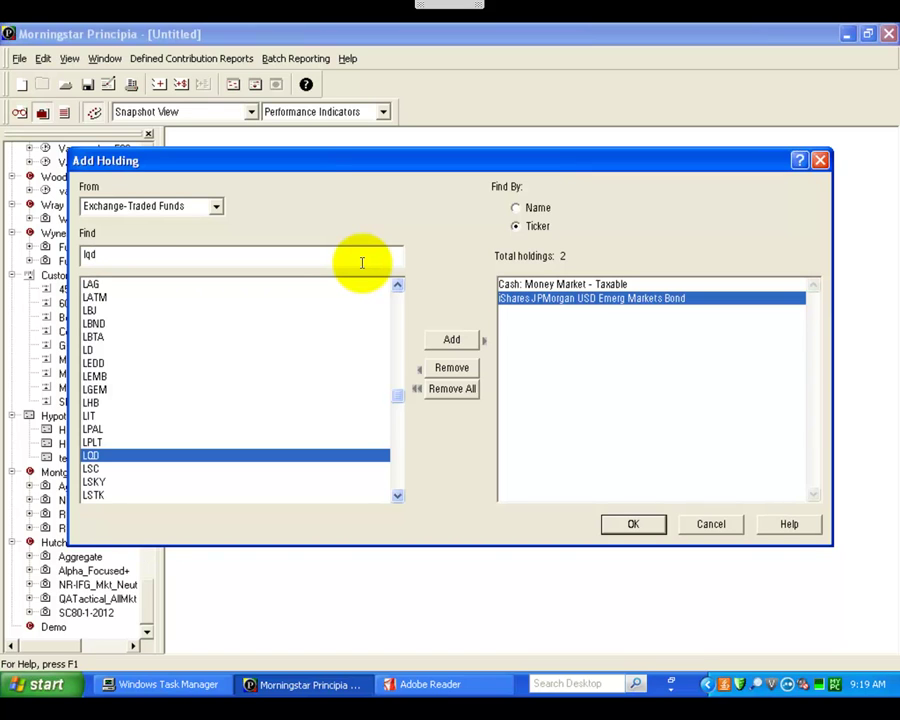
{"action": "key", "text": "Return"}
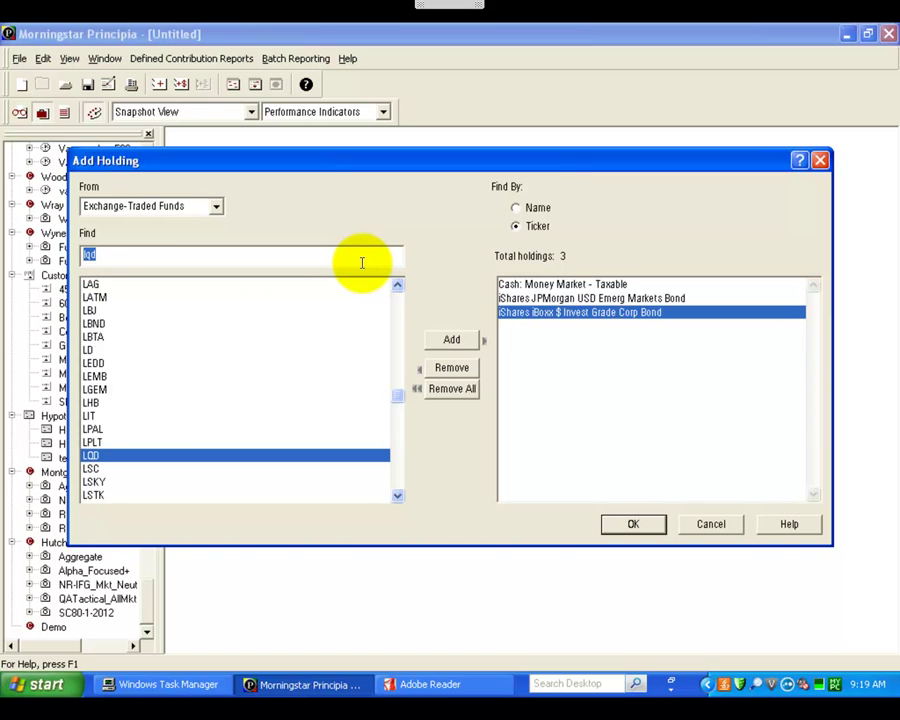
{"action": "type", "text": "agg"}
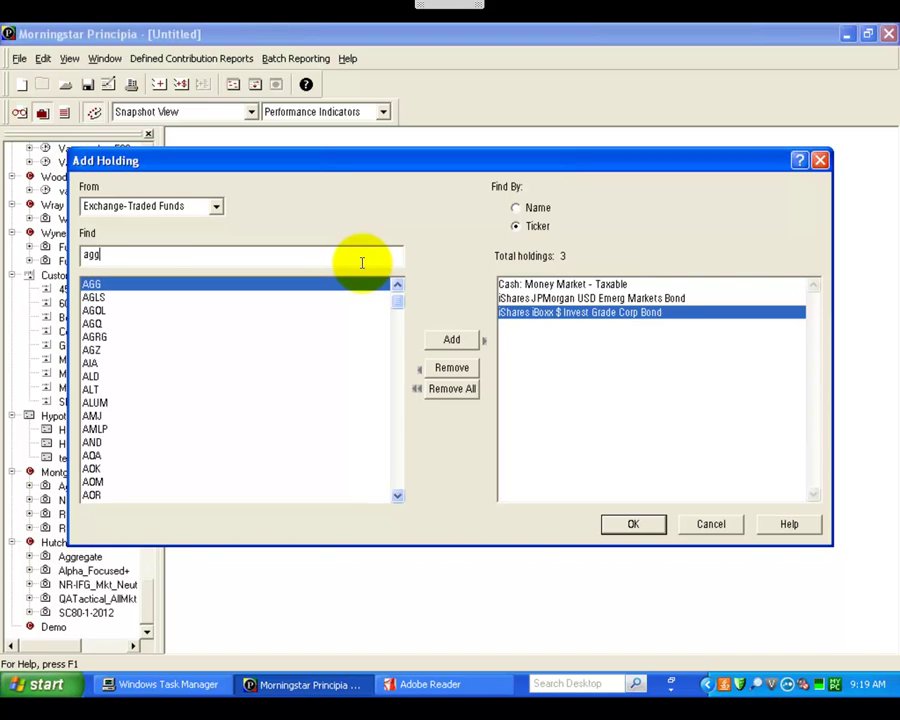
{"action": "key", "text": "Return"}
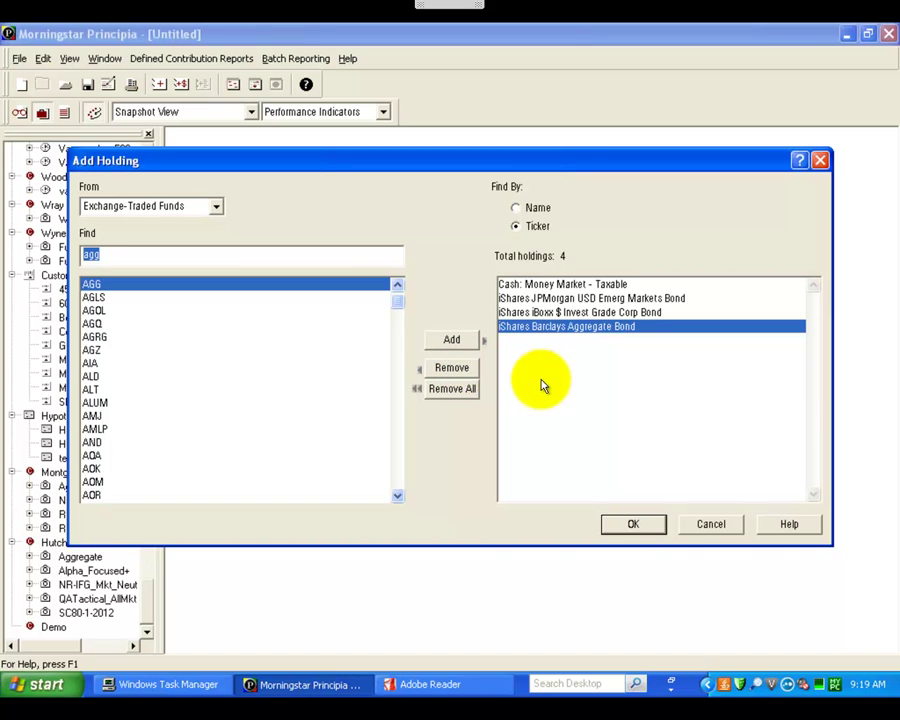
{"action": "left_click", "coordinate": [632, 525]}
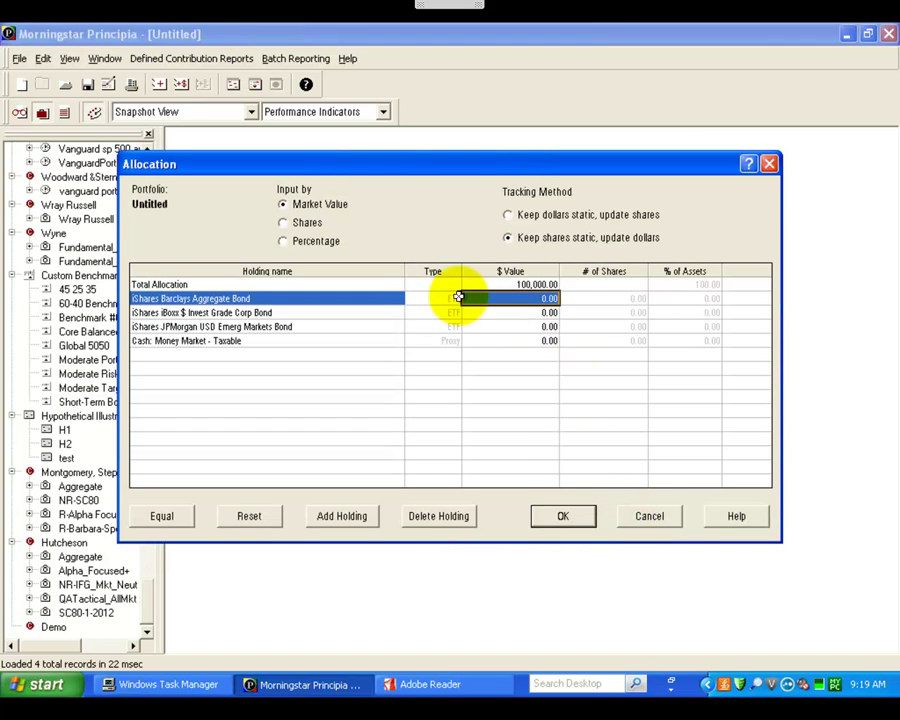
Allocate by shares, entering 135 for iShares Barclays Aggregate Bond and 143 for iShares iBoxx $ Invest Grade Corp Bond
{"action": "left_click", "coordinate": [623, 299]}
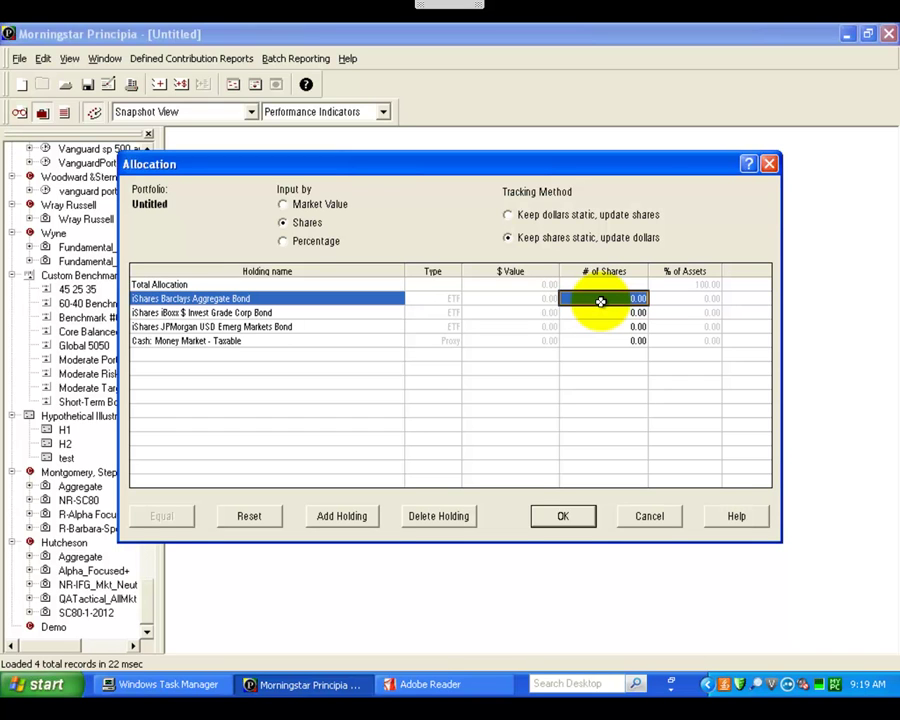
{"action": "type", "text": "135"}
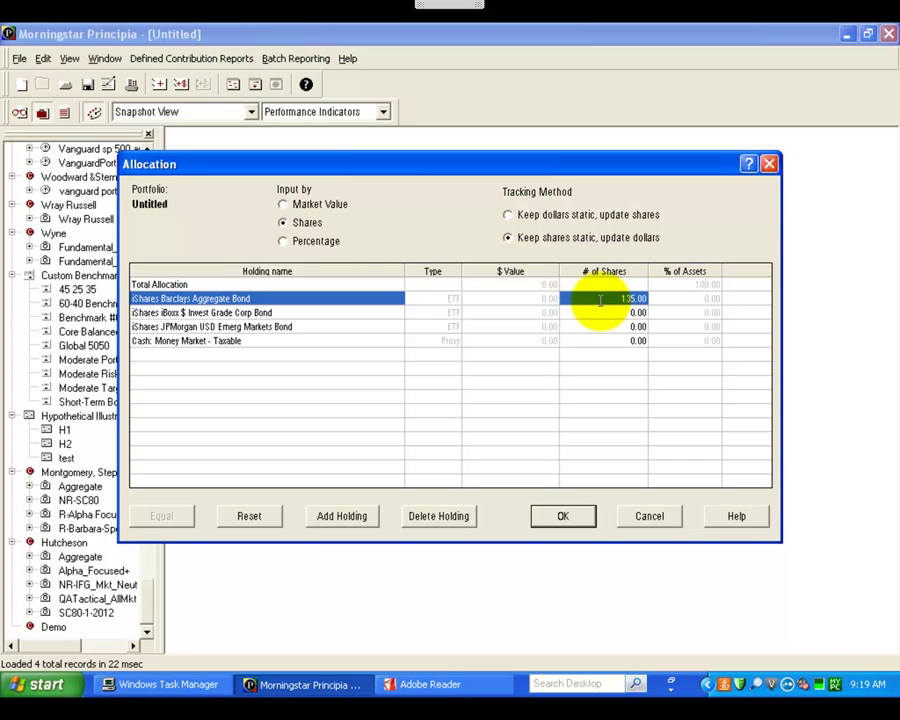
{"action": "key", "text": "Return"}
{"action": "type", "text": "14"}
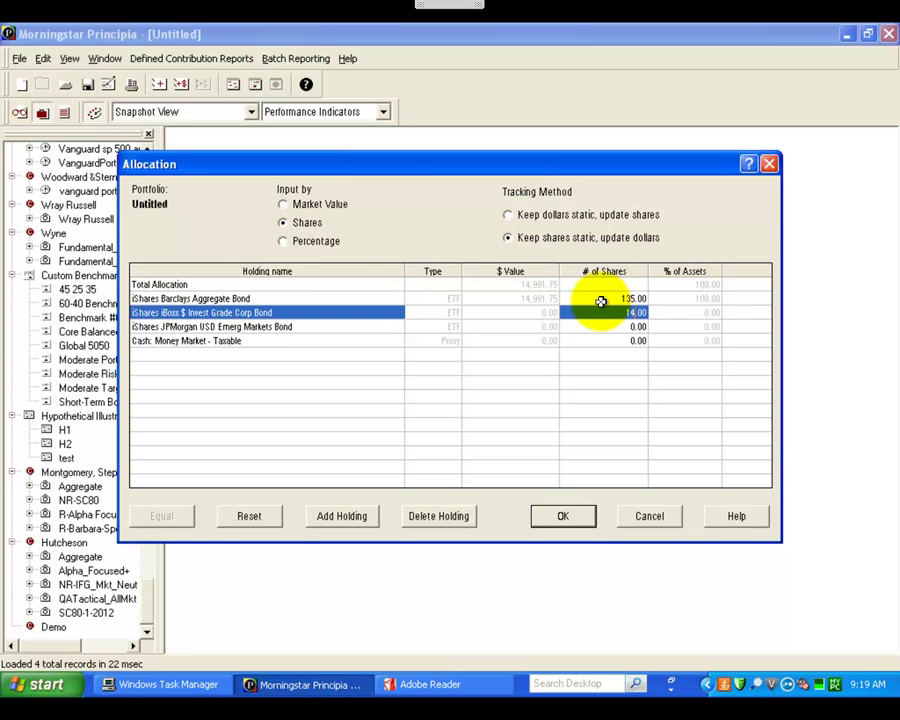
{"action": "type", "text": "3"}
{"action": "key", "text": "Return"}
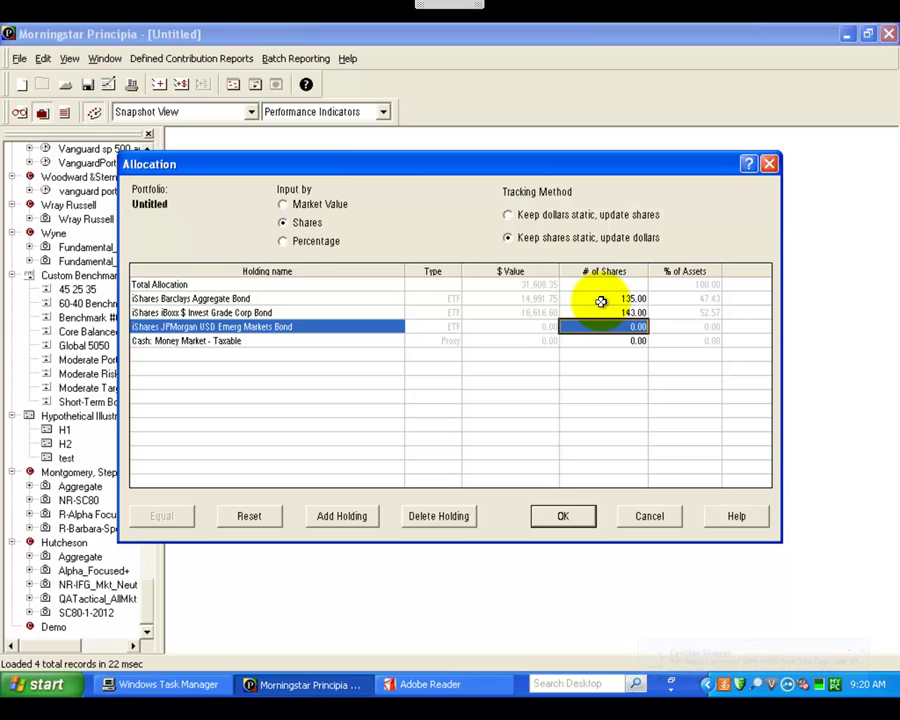
Enter 139 shares for iShares JPMorgan USD Emerg Markets Bond and 777 for Cash: Money Market - Taxable, and apply the allocation
{"action": "type", "text": "139"}
{"action": "key", "text": "Return"}
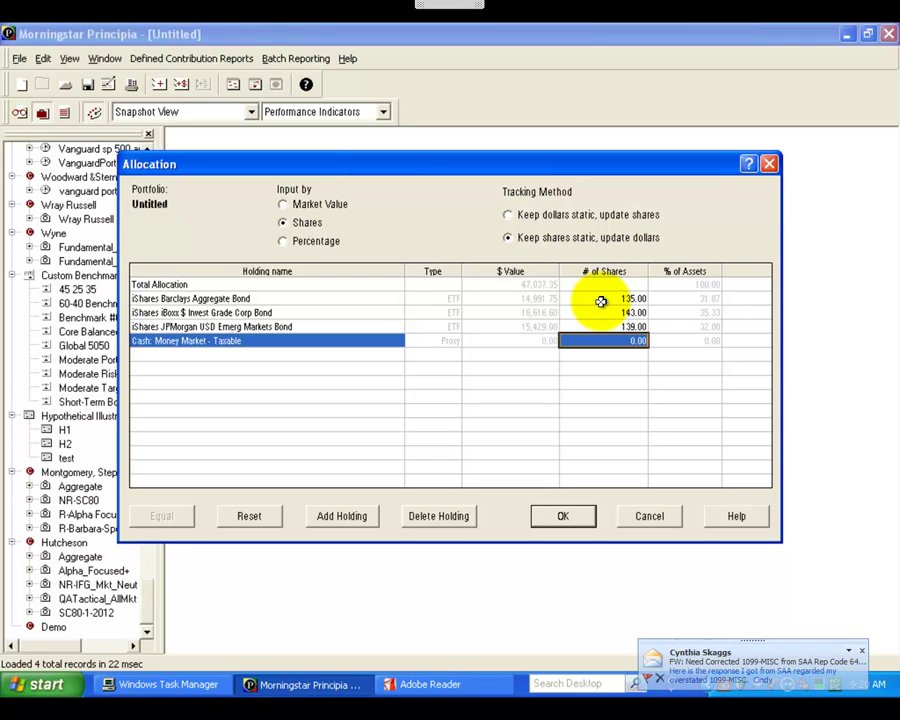
{"action": "type", "text": "777"}
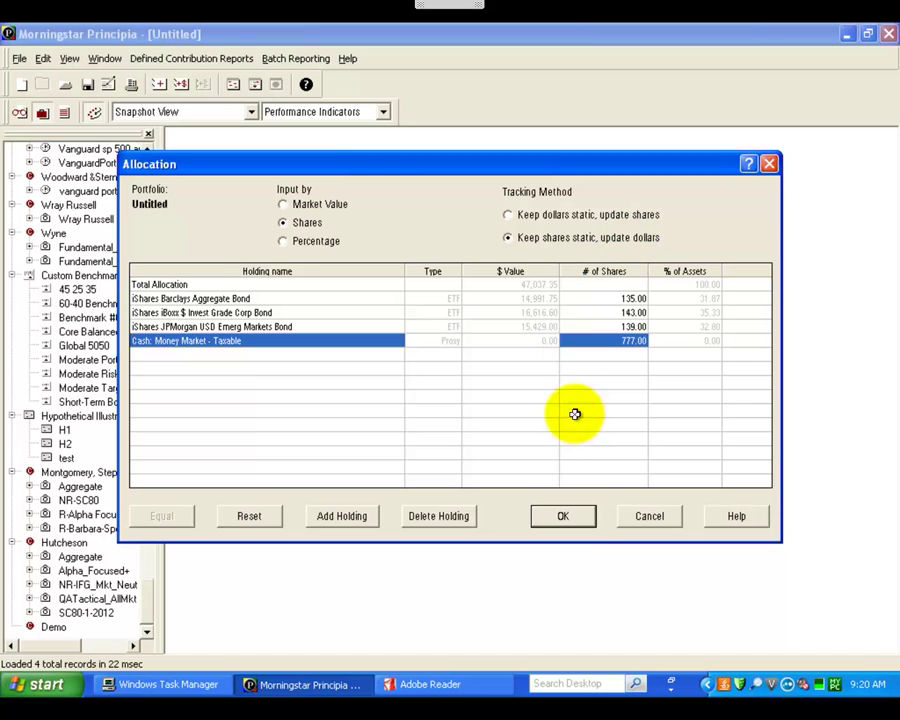
{"action": "left_click", "coordinate": [582, 522]}
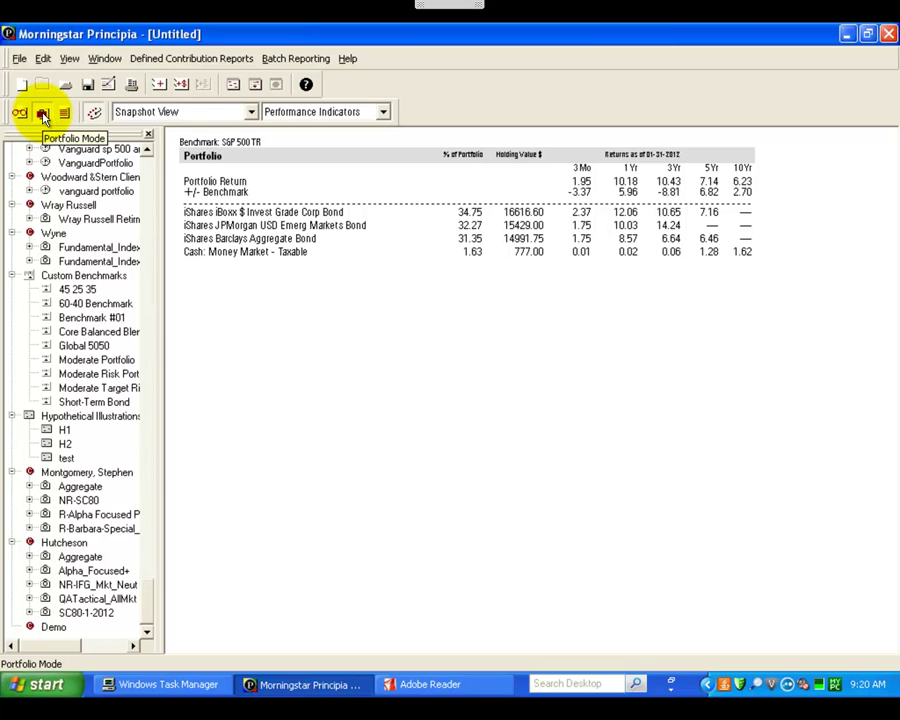
Show the portfolio's Composition page in Snapshot View
{"action": "left_click", "coordinate": [251, 113]}
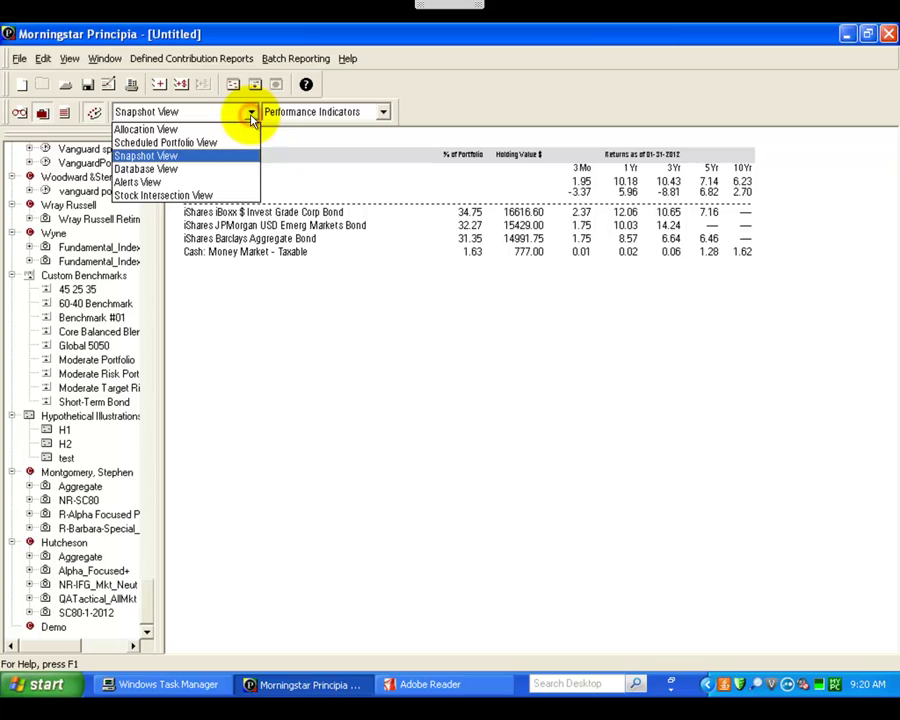
{"action": "left_click", "coordinate": [175, 157]}
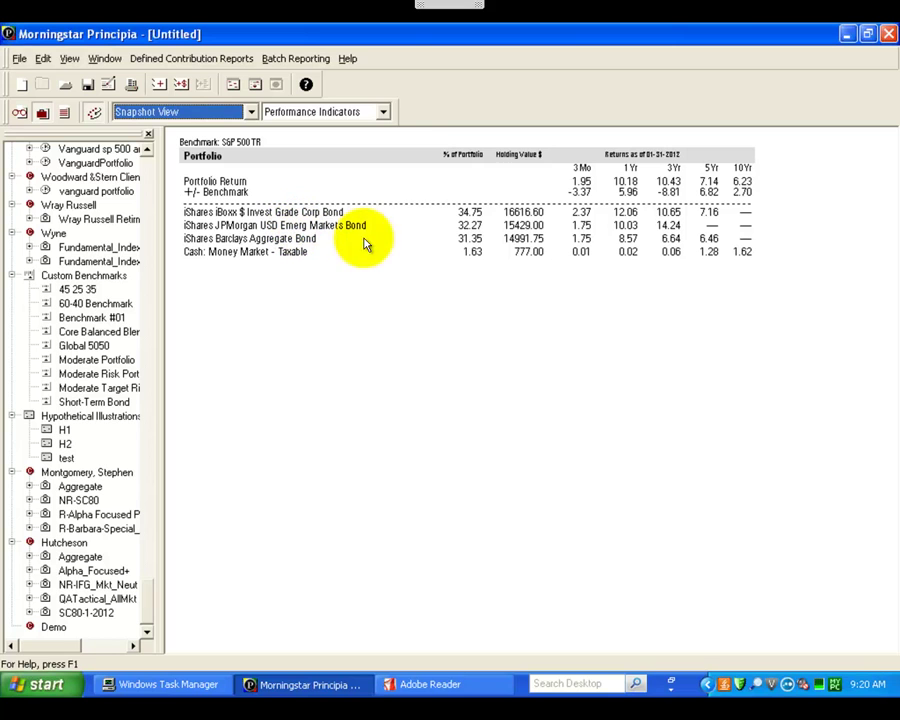
{"action": "left_click", "coordinate": [383, 112]}
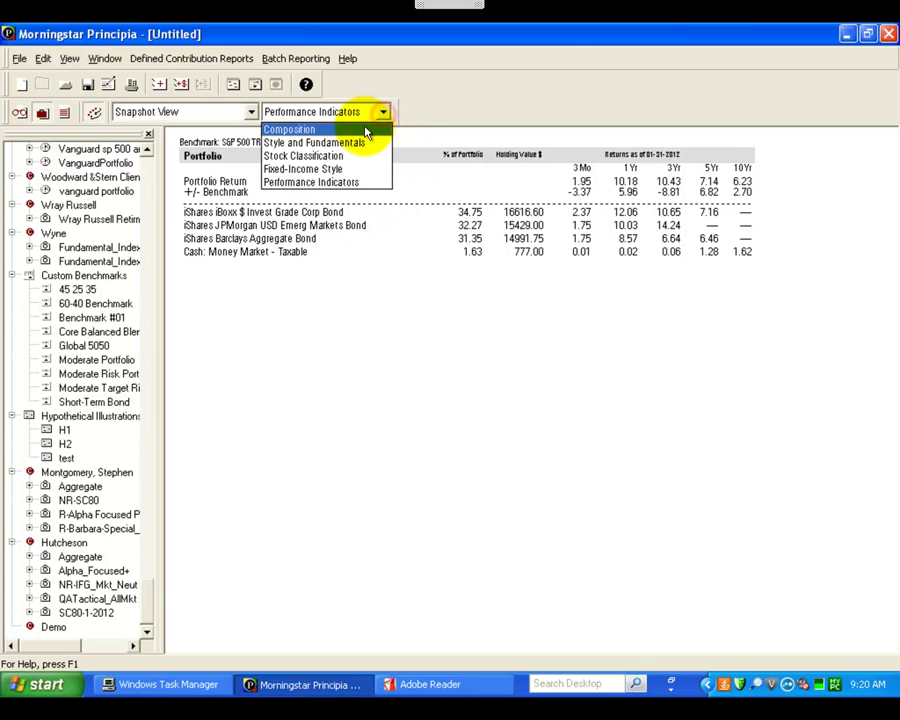
{"action": "left_click", "coordinate": [367, 131]}
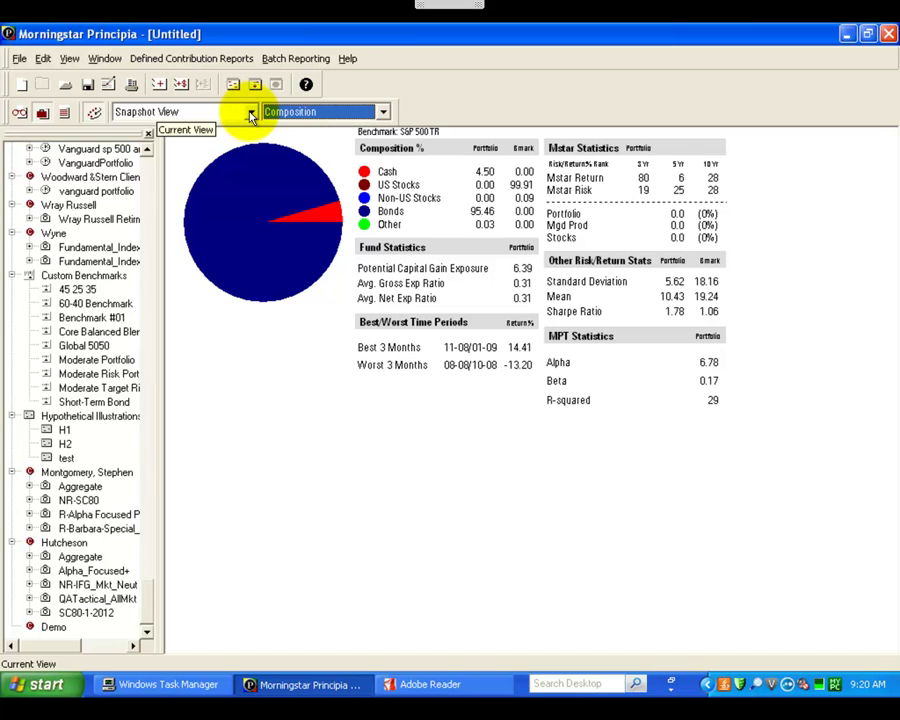
Save the untitled portfolio in the Demo client file under the portfolio name QA_Tactical
{"action": "left_click", "coordinate": [19, 58]}
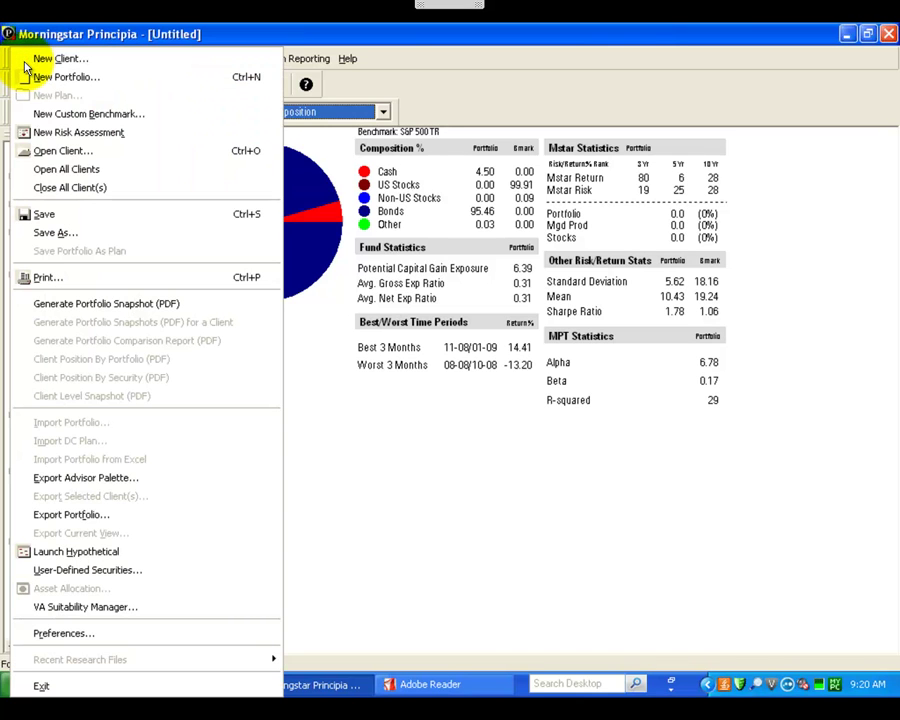
{"action": "left_click", "coordinate": [48, 232]}
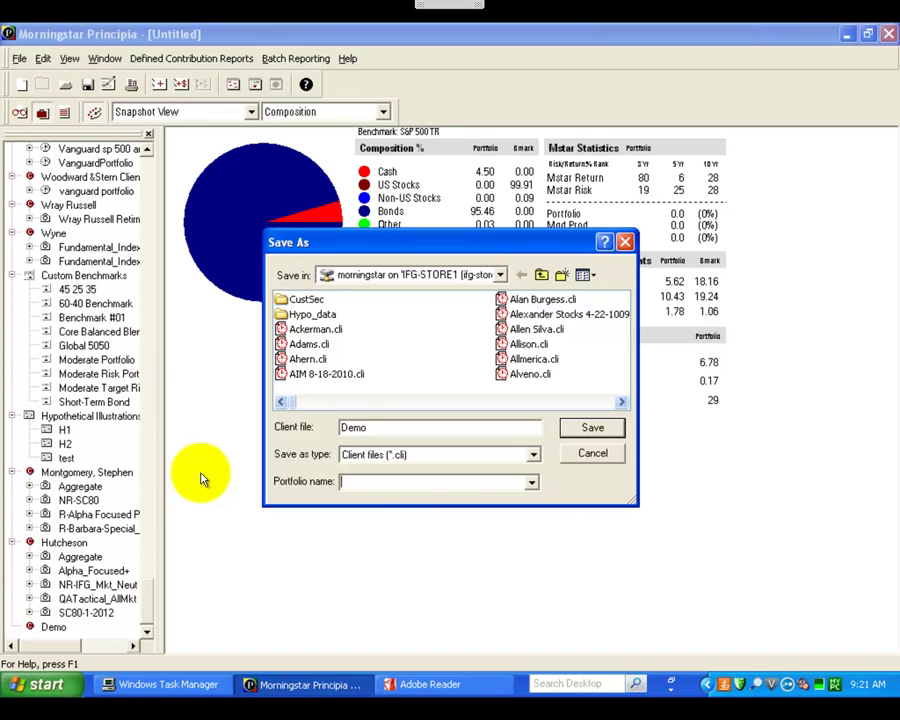
{"action": "type", "text": "QA_Tactical"}
{"action": "left_click", "coordinate": [590, 427]}
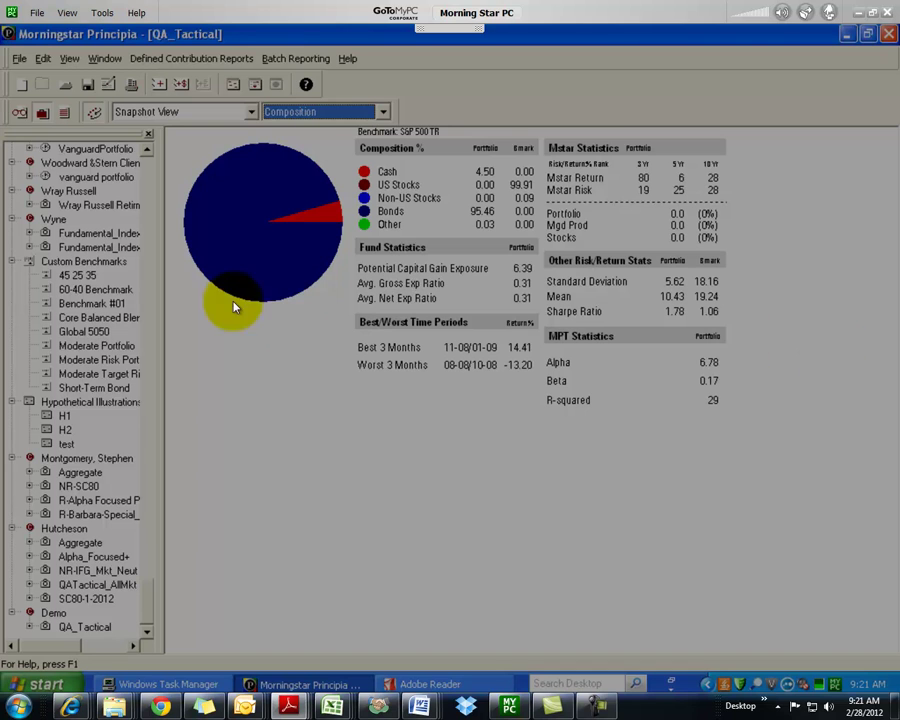
Generate the Portfolio Snapshot report for QA_Tactical as a PDF
{"action": "left_click", "coordinate": [312, 38]}
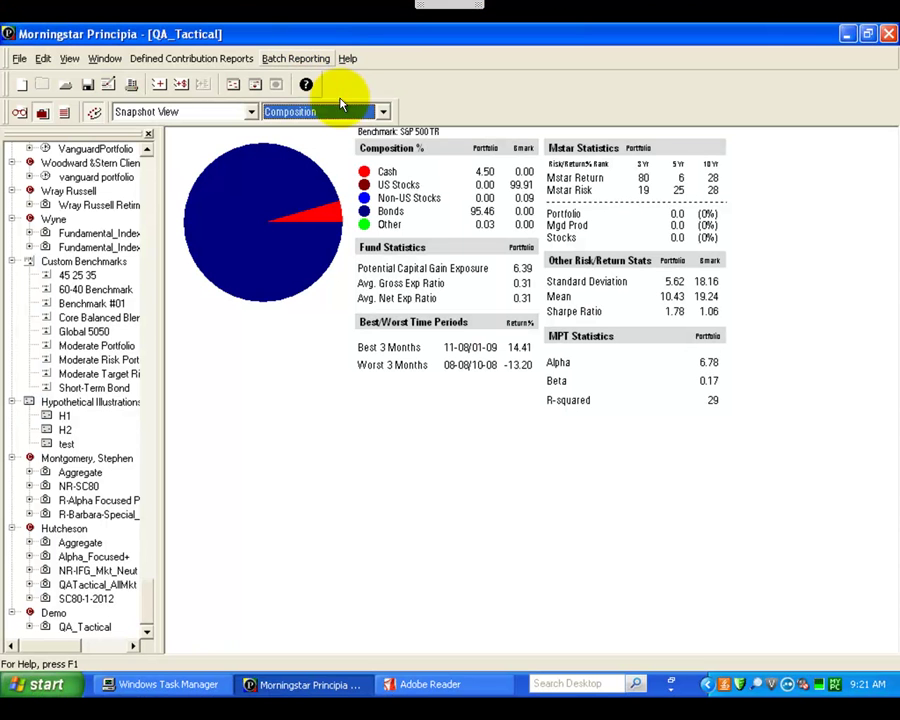
{"action": "left_click", "coordinate": [19, 58]}
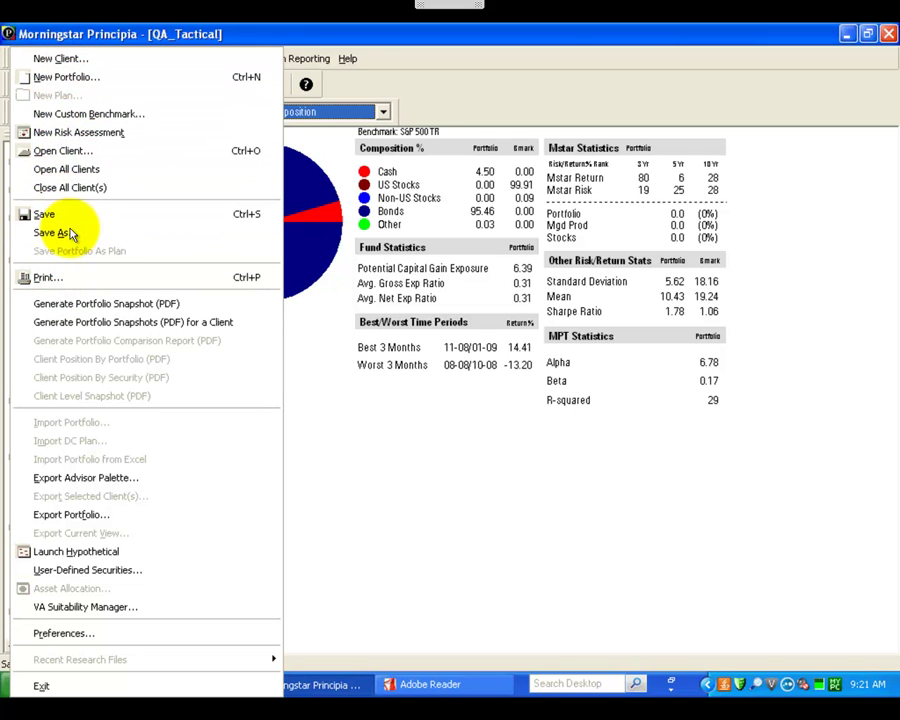
{"action": "left_click", "coordinate": [125, 306]}
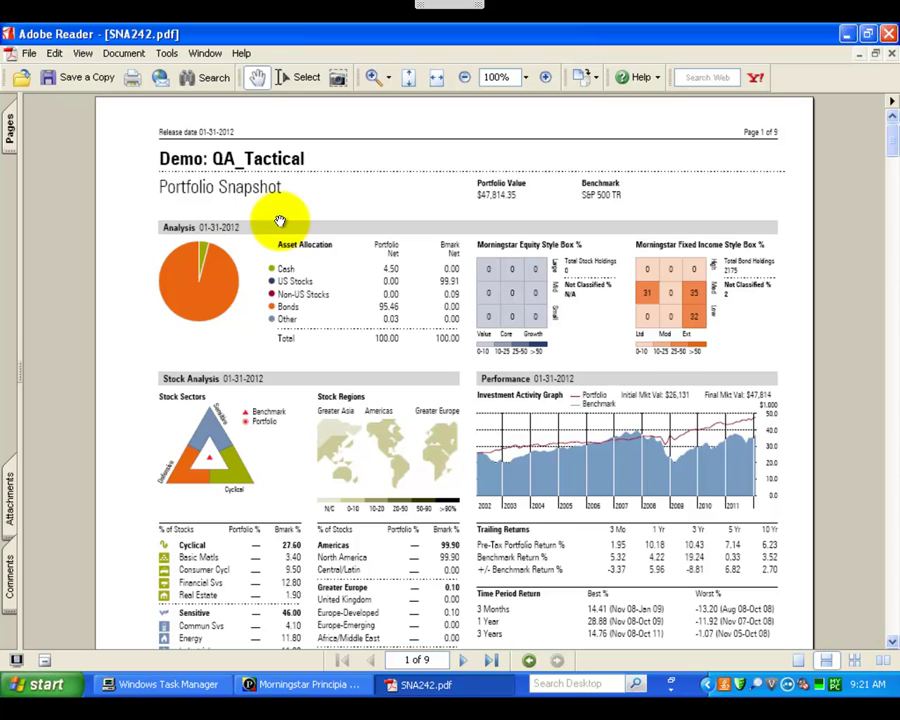
Save a copy of the PDF report in PROFILE FILES as MS-R_Demo_QATactical-1-2012 and return to Morningstar Principia
{"action": "left_click", "coordinate": [78, 86]}
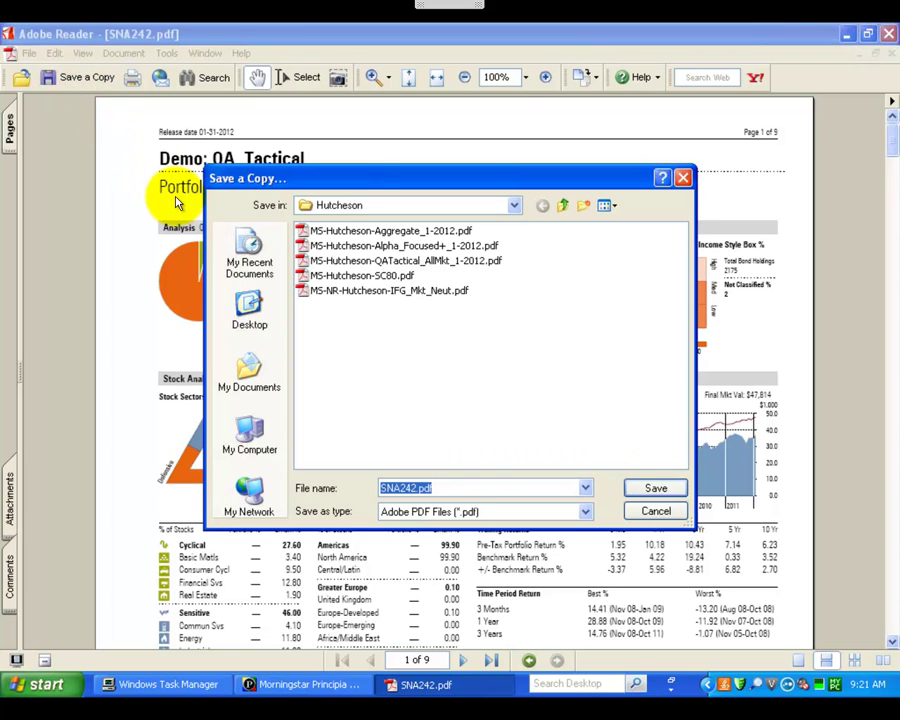
{"action": "left_click", "coordinate": [566, 205]}
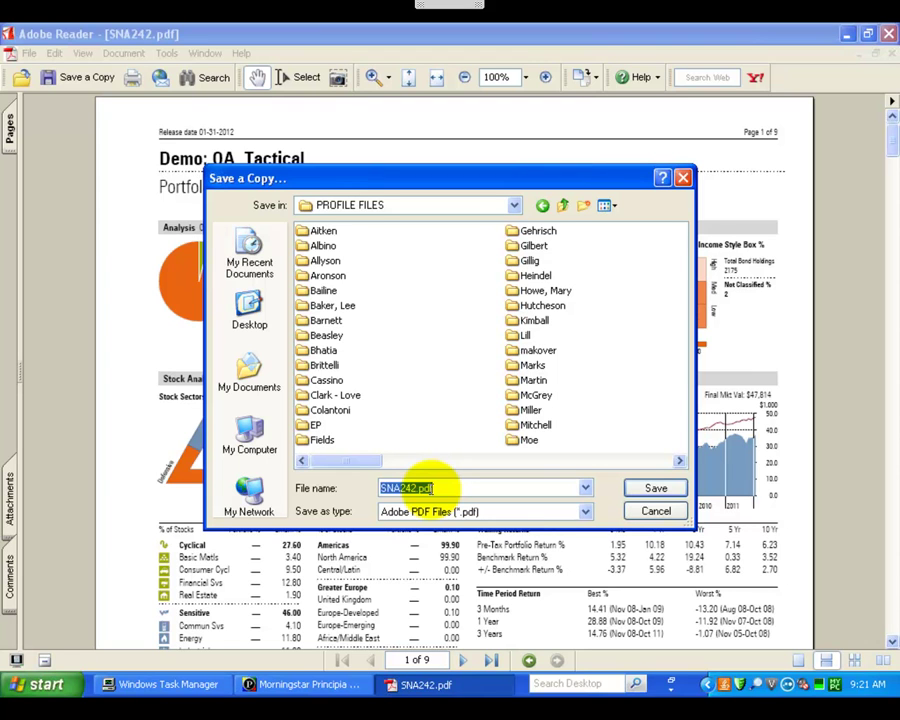
{"action": "type", "text": "MS-"}
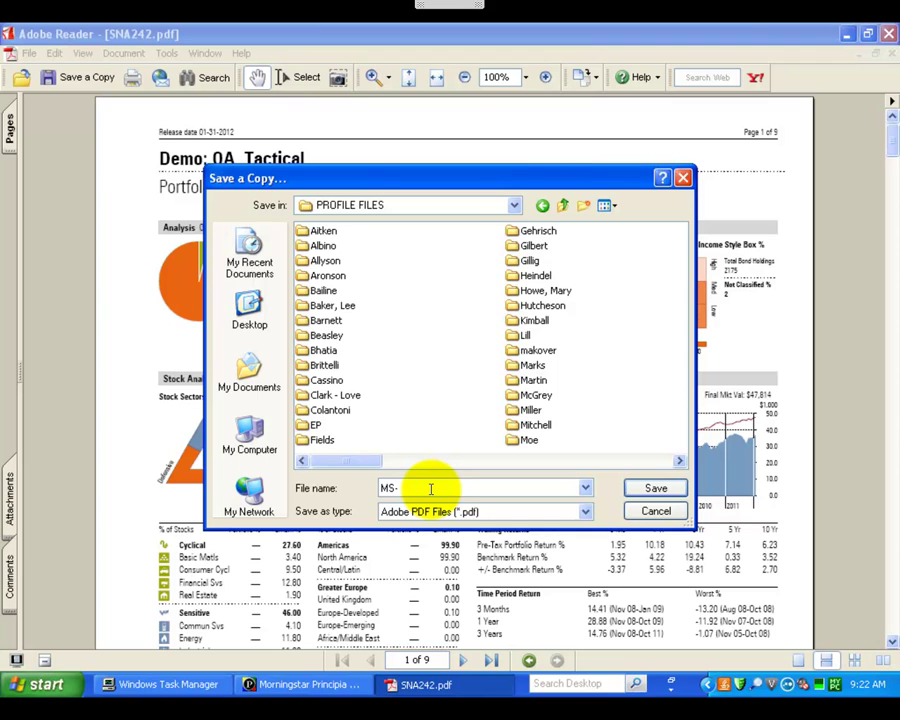
{"action": "type", "text": "R_Dem"}
{"action": "type", "text": "o_QATactical-1"}
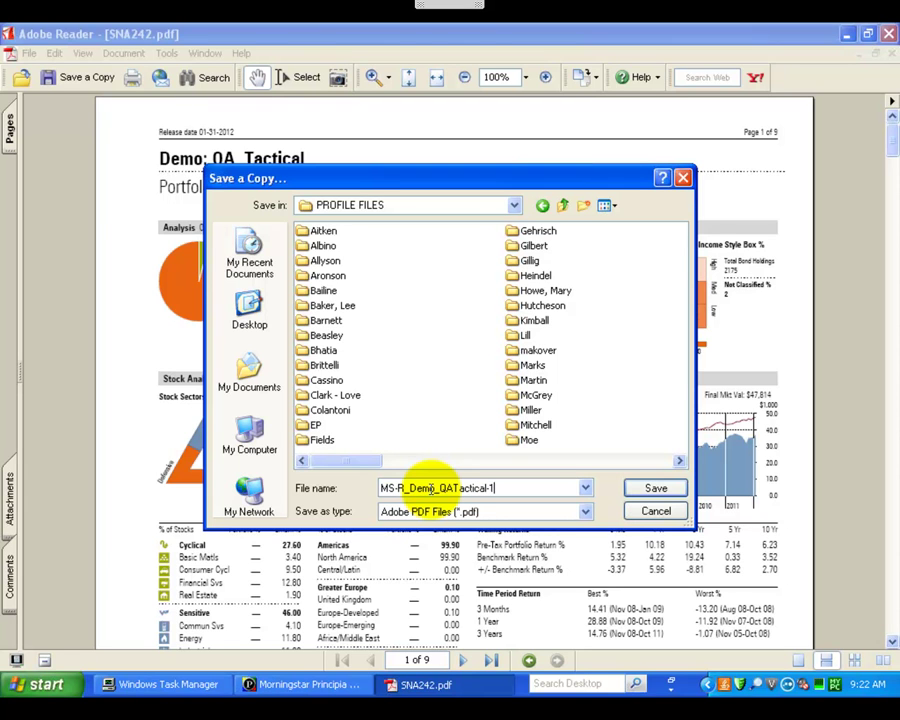
{"action": "type", "text": "-2012"}
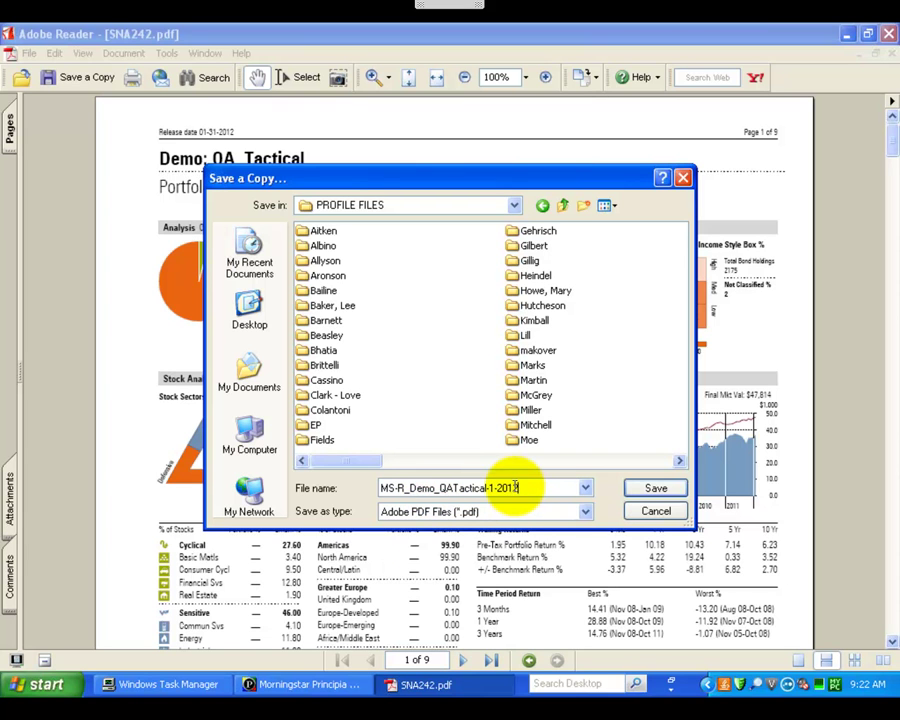
{"action": "left_click", "coordinate": [638, 489]}
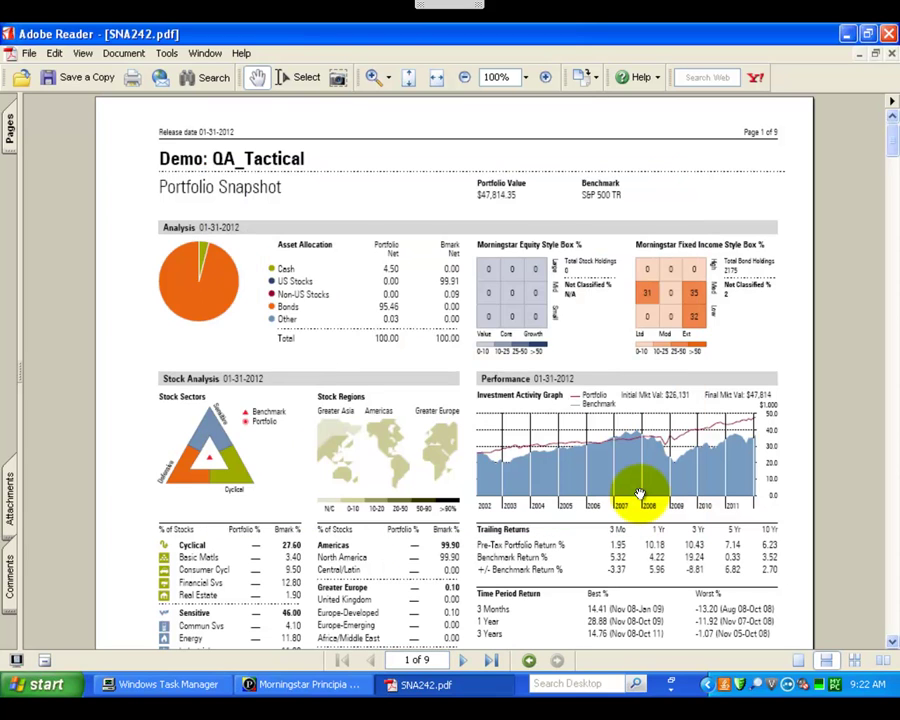
{"action": "left_click", "coordinate": [848, 37]}
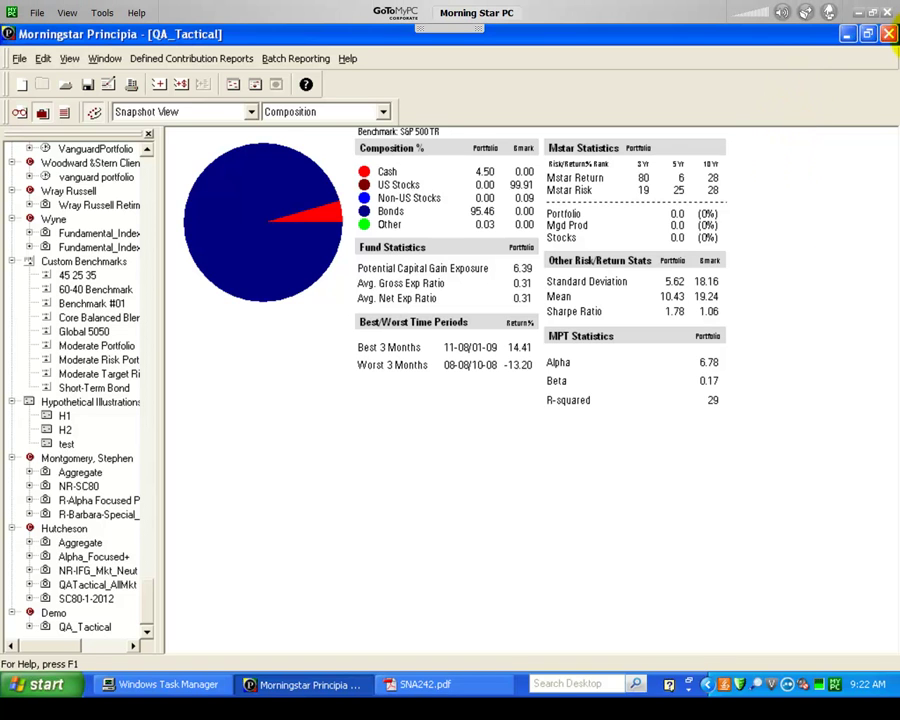
{"action": "left_click", "coordinate": [898, 38]}
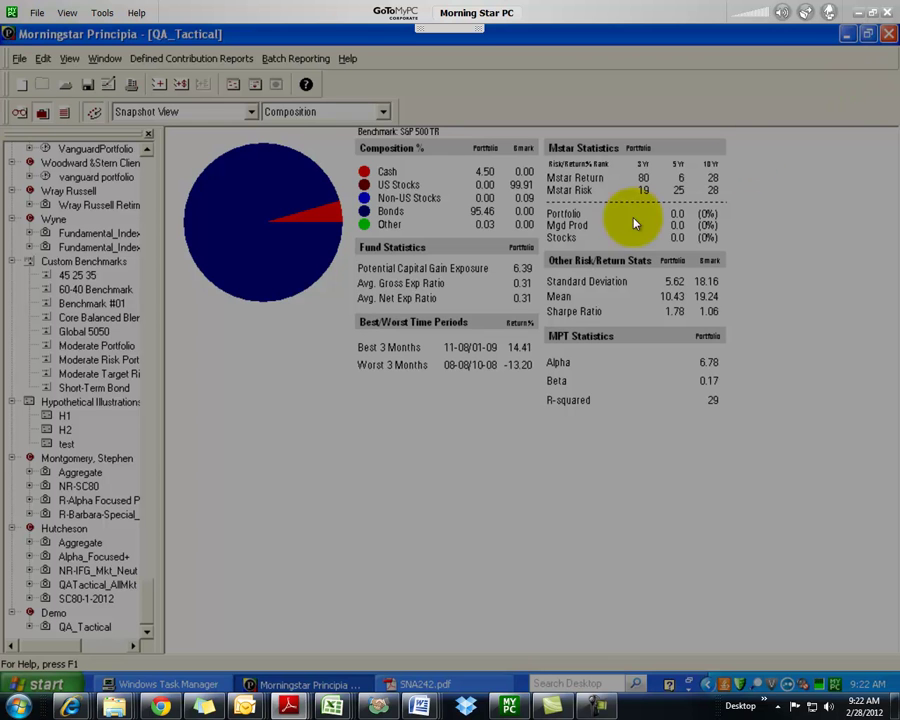
{"action": "left_click", "coordinate": [302, 361]}
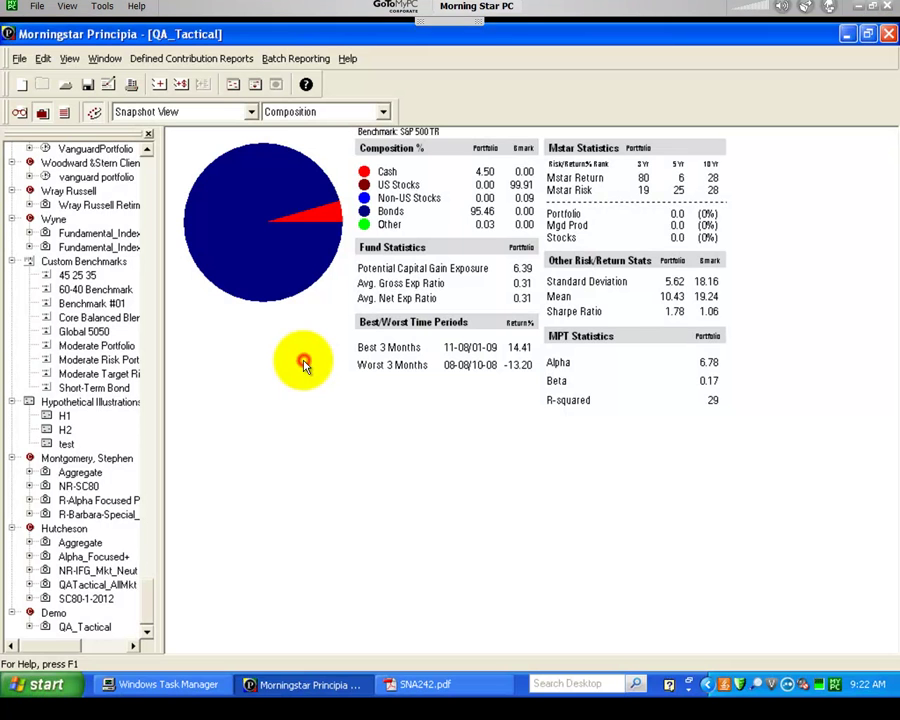
Start another new portfolio of the Unscheduled Portfolio type
{"action": "left_click", "coordinate": [20, 60]}
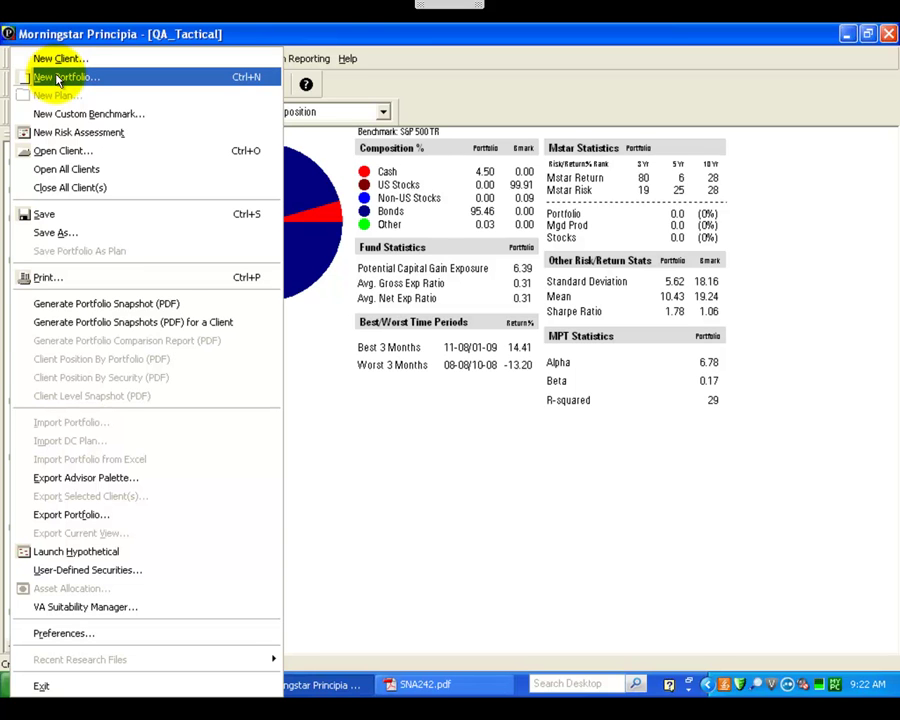
{"action": "left_click", "coordinate": [58, 78]}
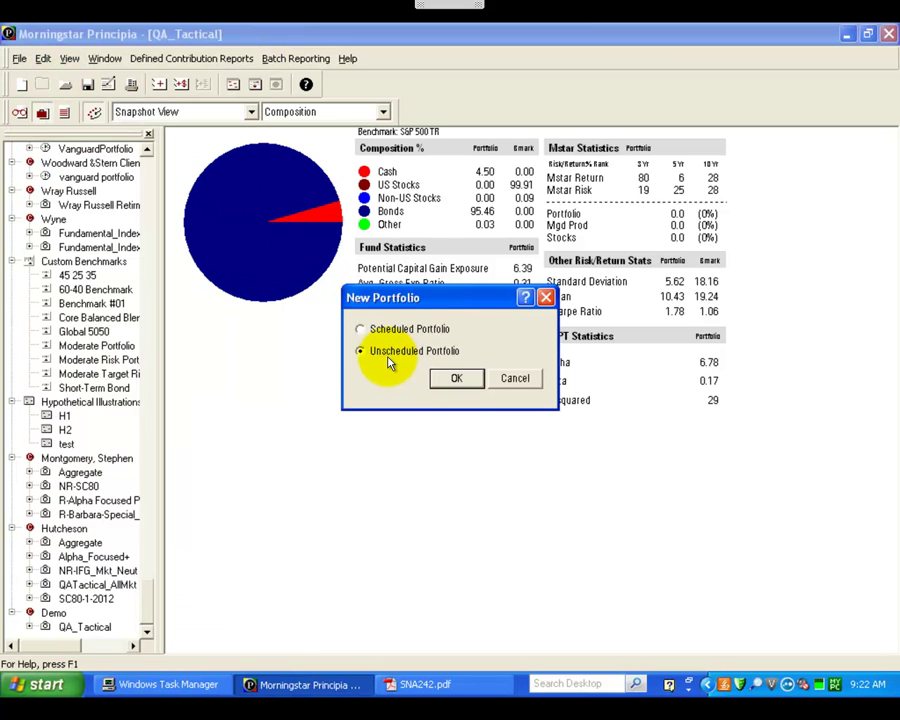
{"action": "left_click", "coordinate": [455, 380]}
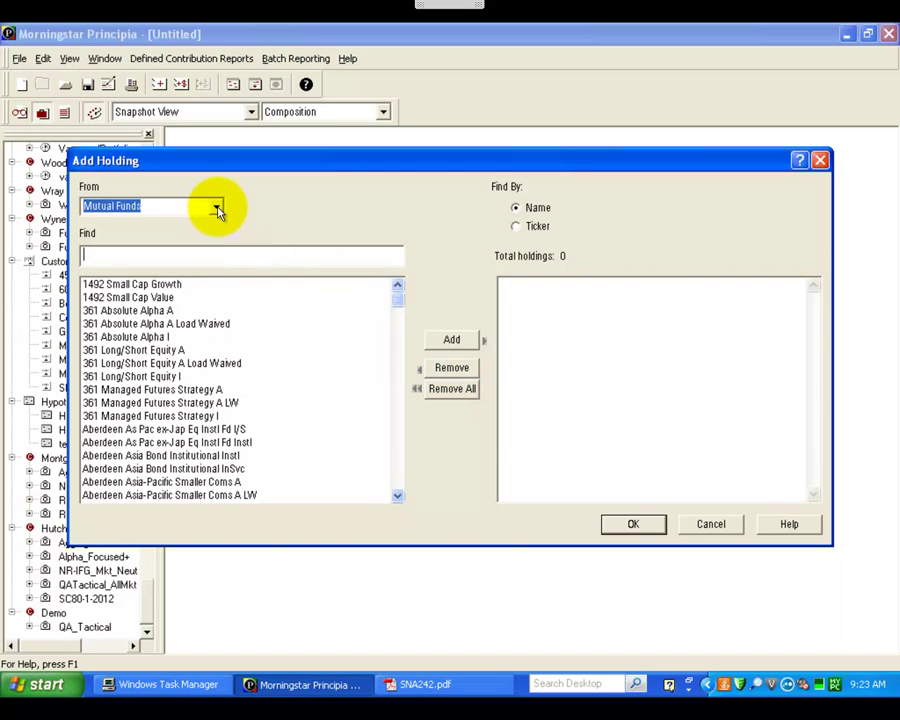
Add the proxy Cash: Money Market - Taxable to the new portfolio's holdings
{"action": "left_click", "coordinate": [218, 208]}
{"action": "left_click", "coordinate": [217, 288]}
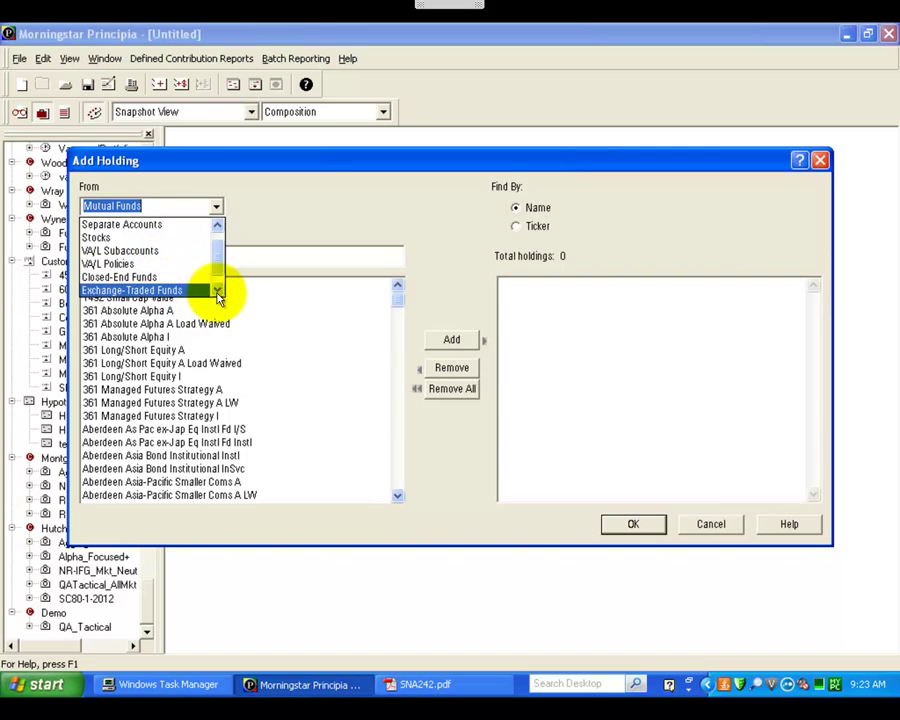
{"action": "left_click", "coordinate": [217, 290]}
{"action": "left_click", "coordinate": [150, 290]}
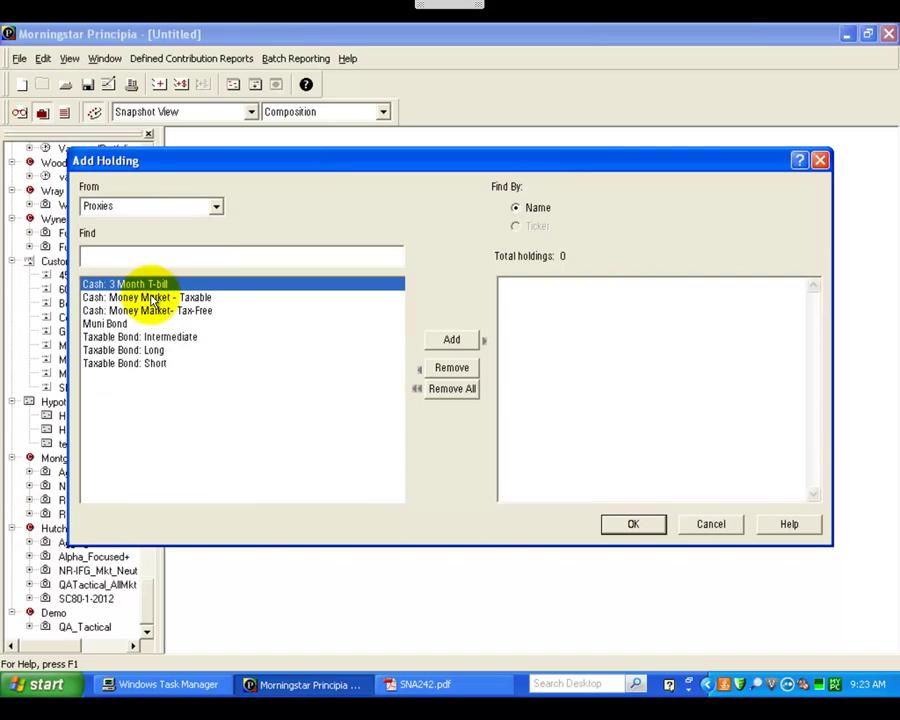
{"action": "left_click", "coordinate": [152, 298]}
{"action": "double_click", "coordinate": [152, 298]}
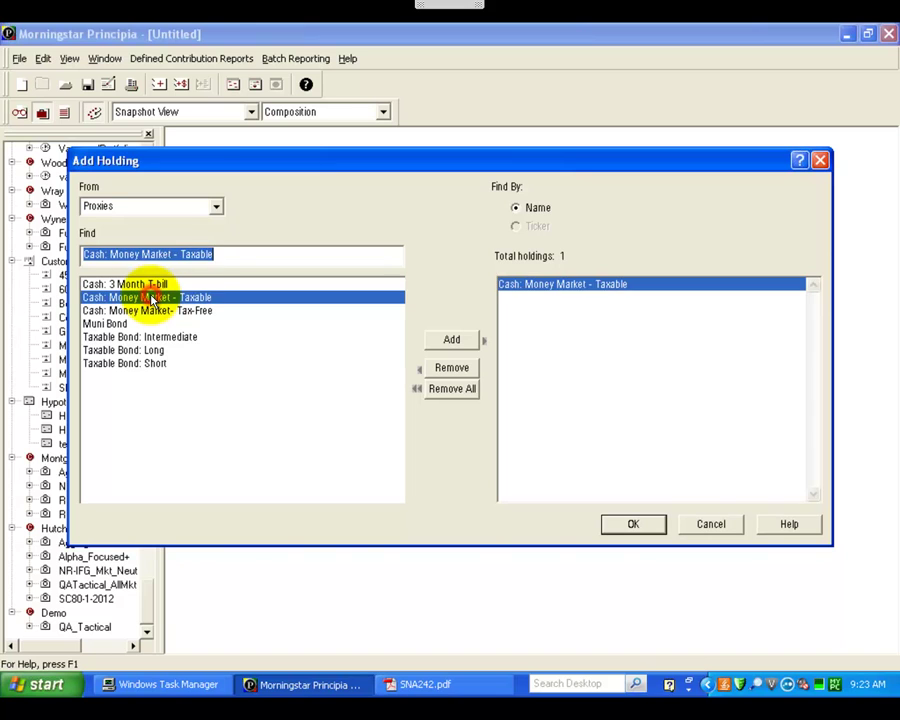
Switch the holding source to Mutual Funds, find by ticker, and add CVSIX
{"action": "left_click", "coordinate": [220, 210]}
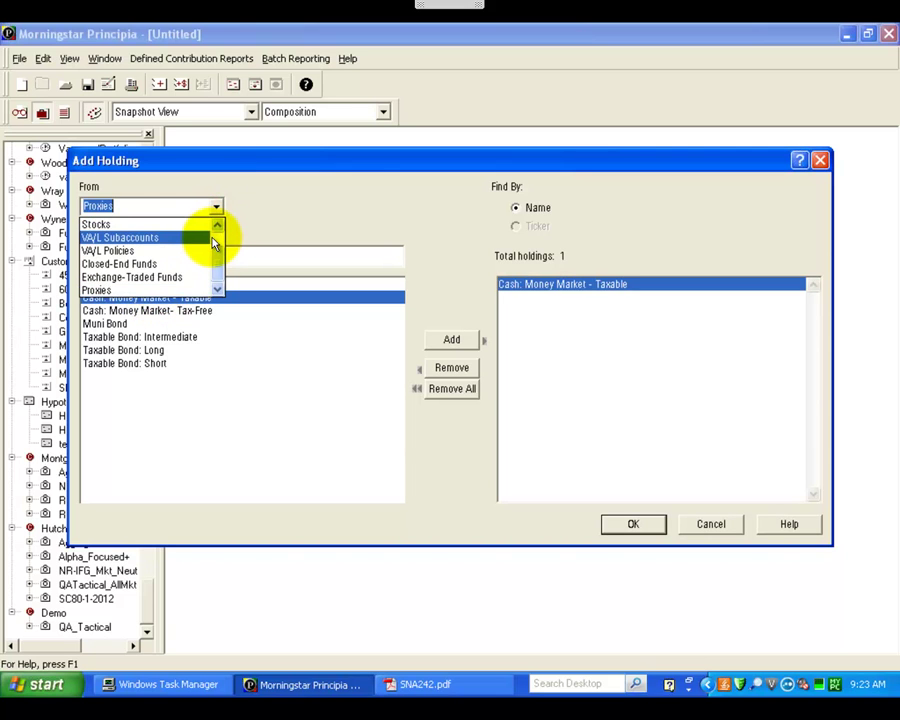
{"action": "left_click", "coordinate": [213, 238]}
{"action": "left_click", "coordinate": [163, 224]}
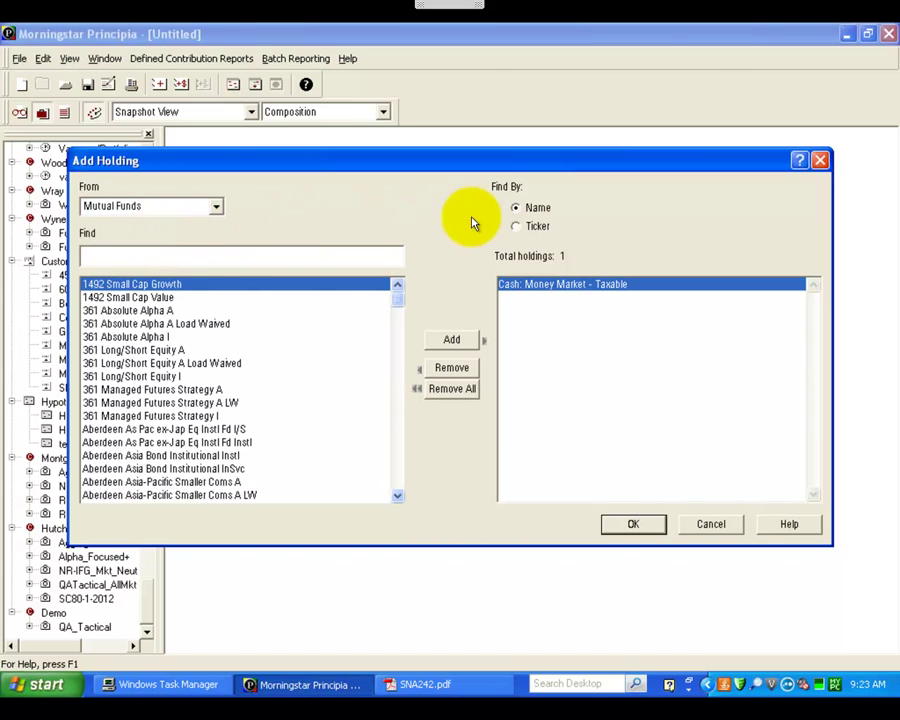
{"action": "left_click", "coordinate": [517, 228]}
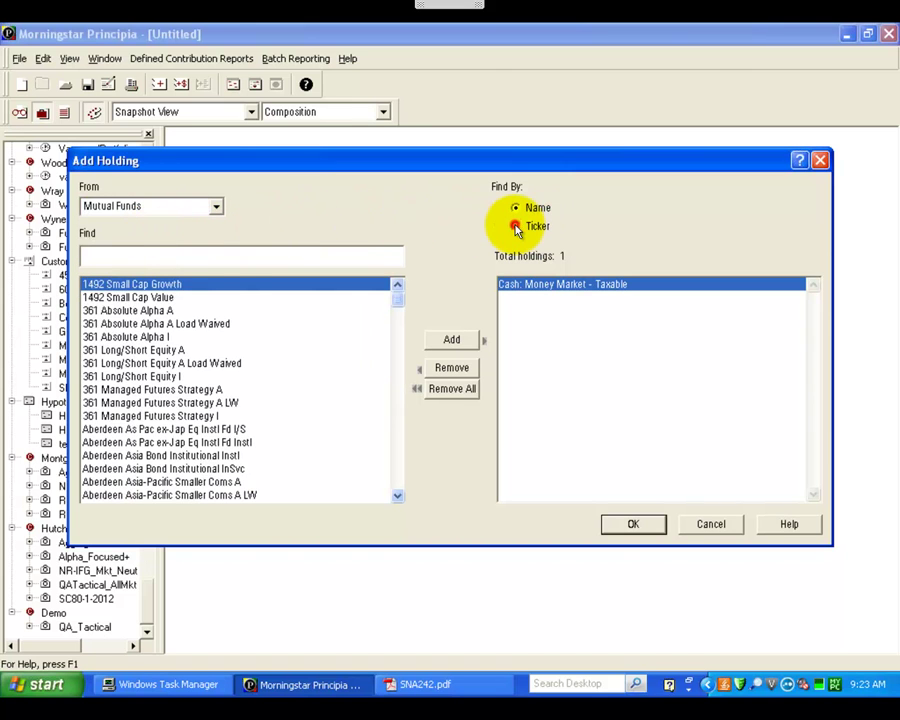
{"action": "left_click", "coordinate": [333, 257]}
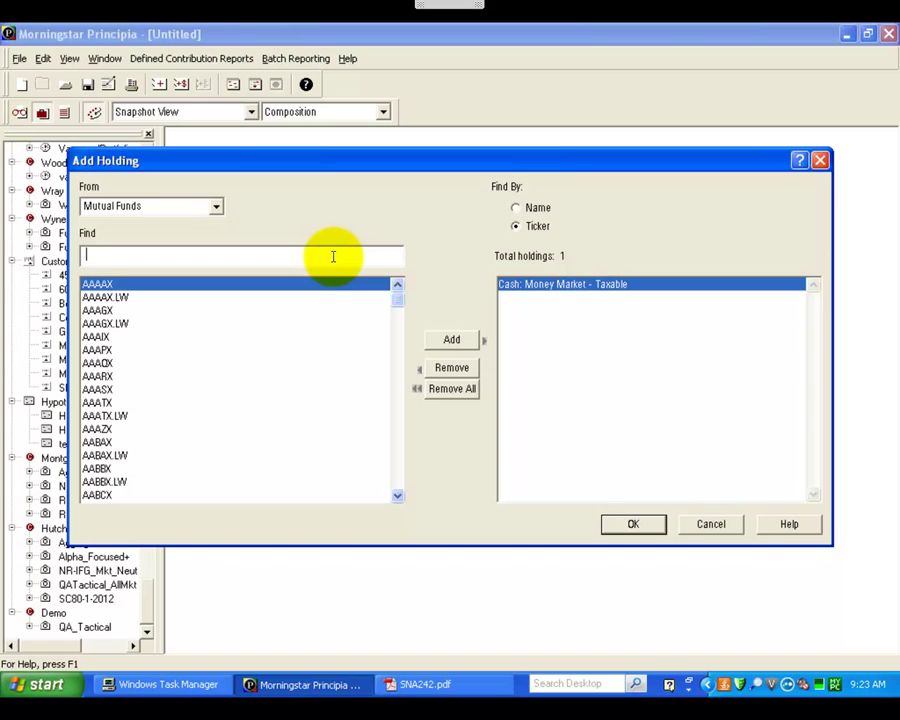
{"action": "type", "text": "cvsi"}
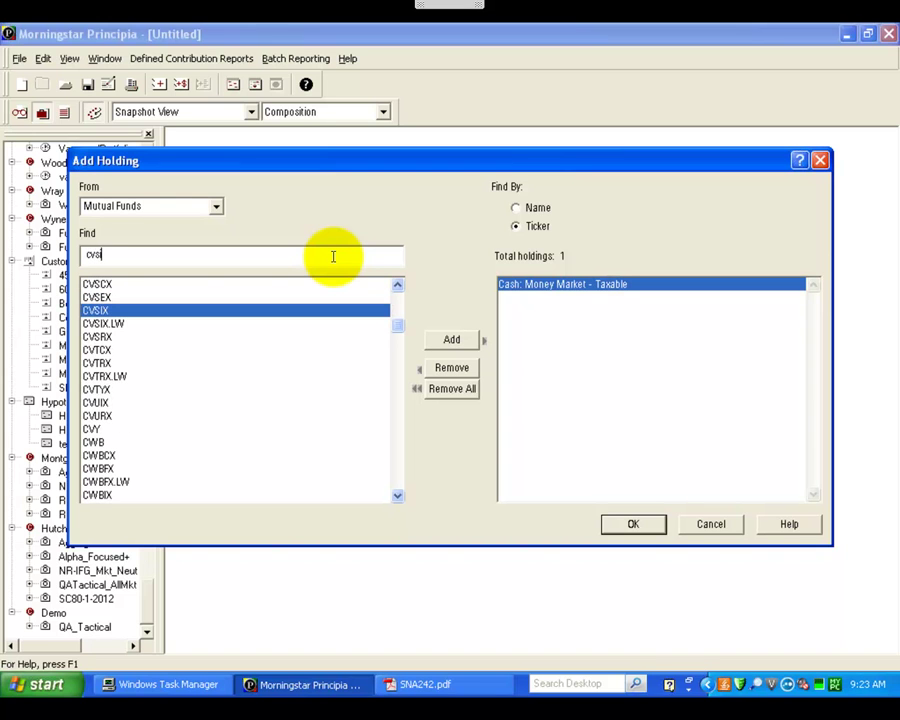
{"action": "key", "text": "Return"}
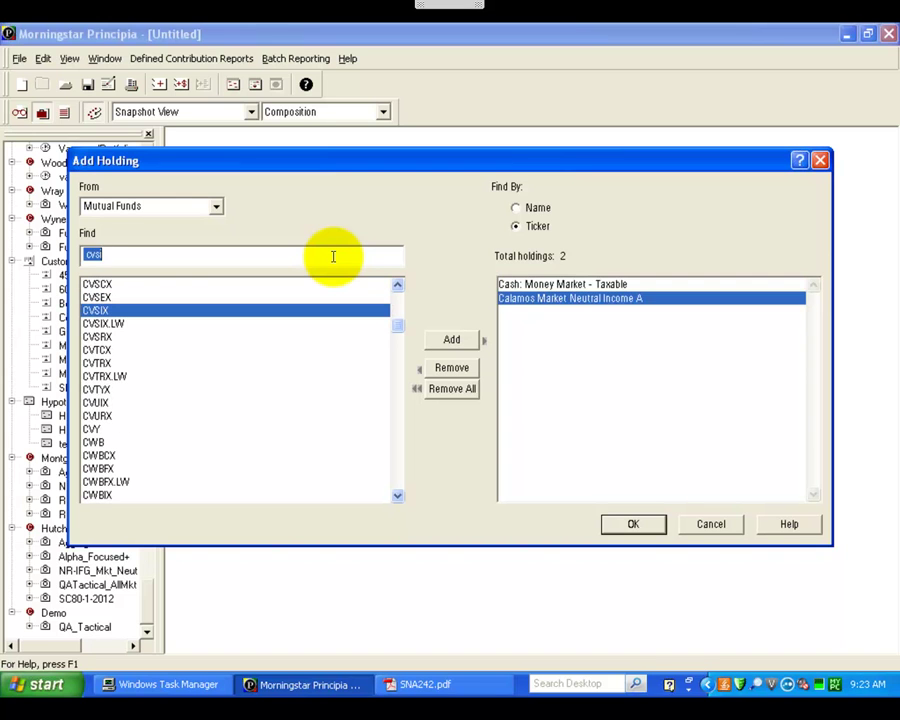
Find the tickers DBV and FFRAX and add both to the holdings
{"action": "type", "text": "dbv"}
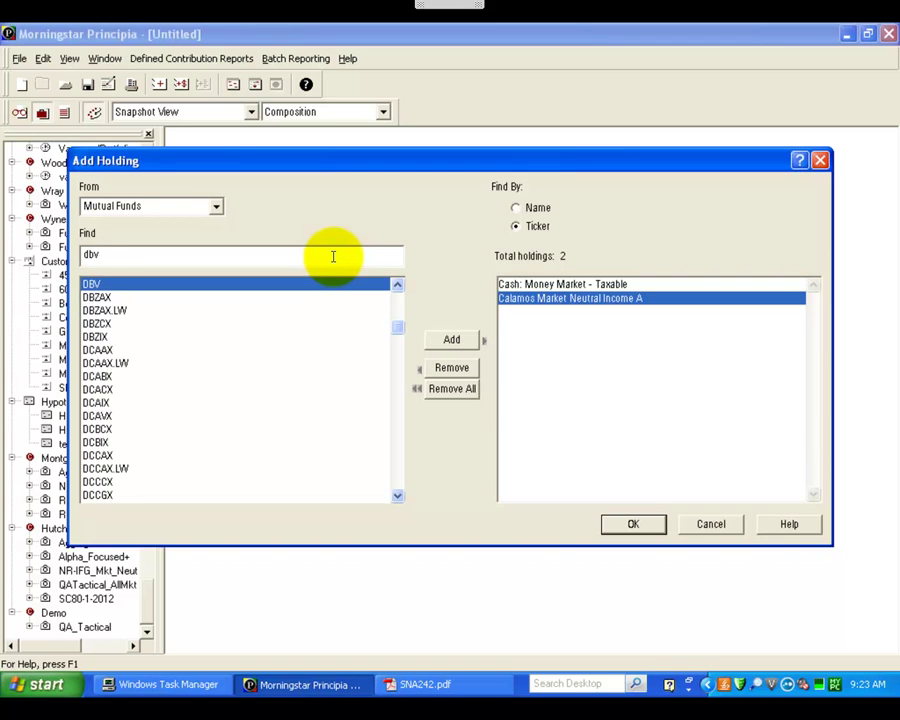
{"action": "key", "text": "Return"}
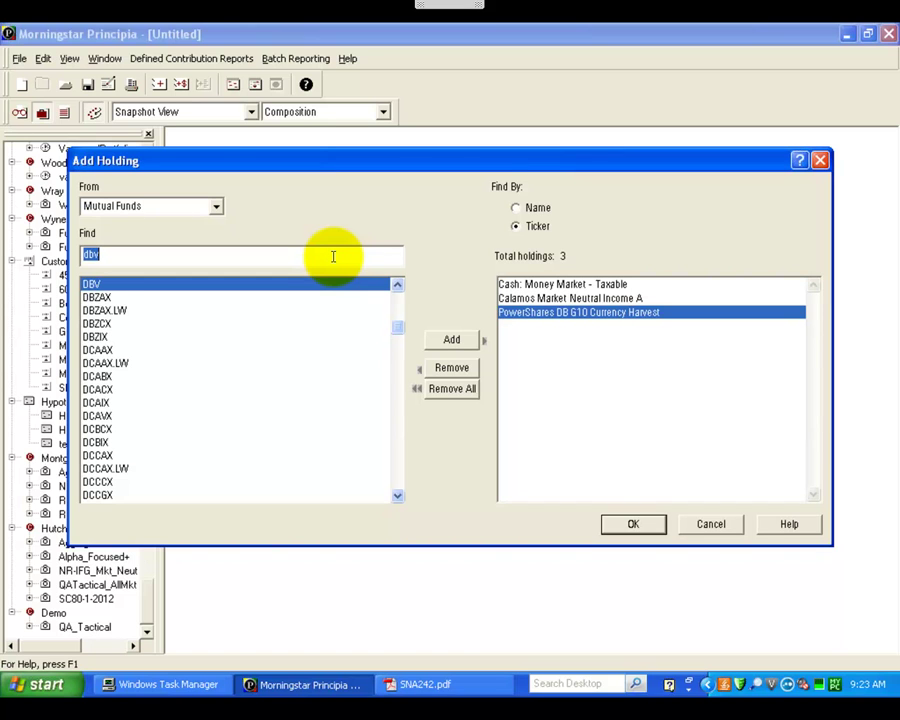
{"action": "type", "text": "ffra"}
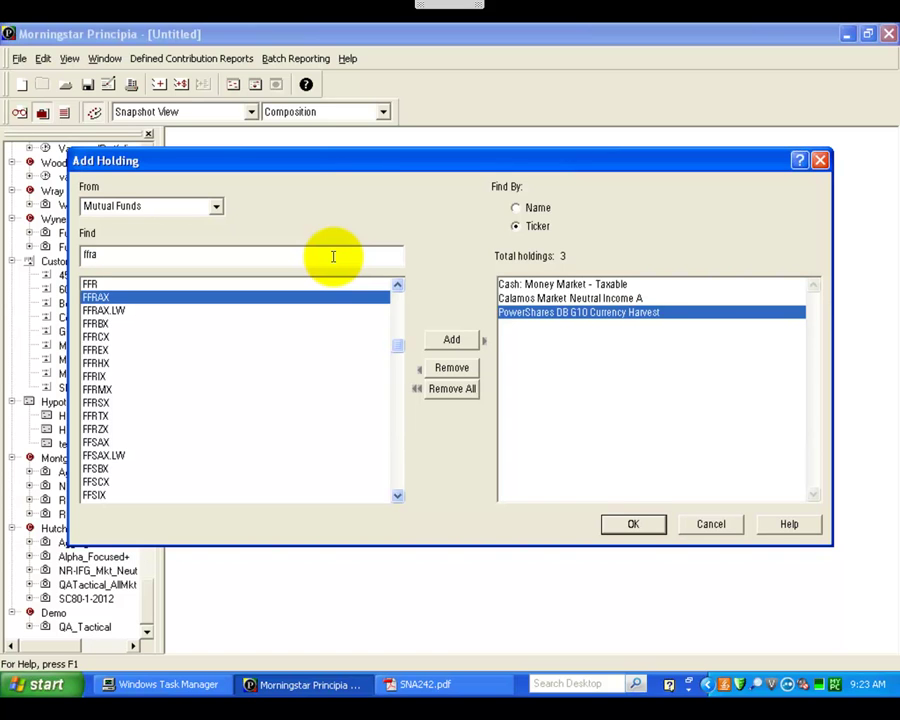
{"action": "key", "text": "Return"}
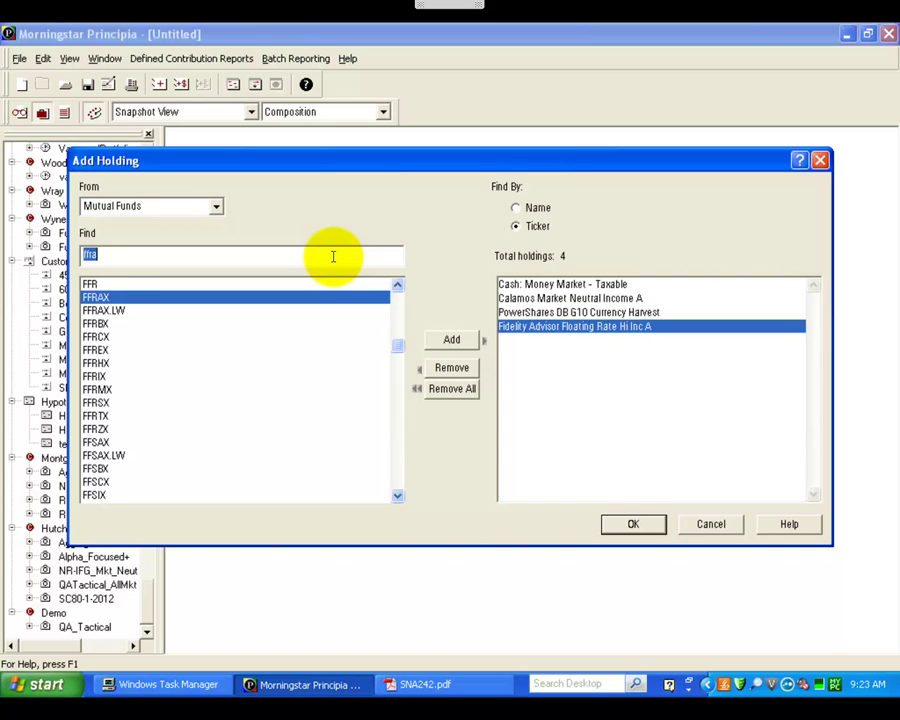
Find the tickers GATEX, LSGBX and NEFZX and add each fund to the holdings
{"action": "type", "text": "gate"}
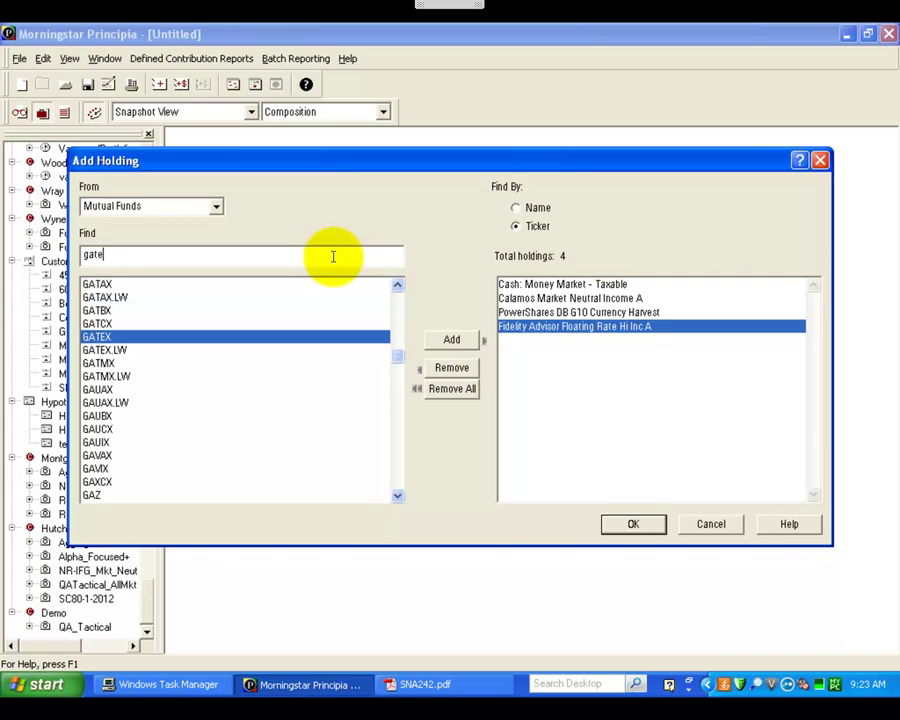
{"action": "key", "text": "Return"}
{"action": "type", "text": "l"}
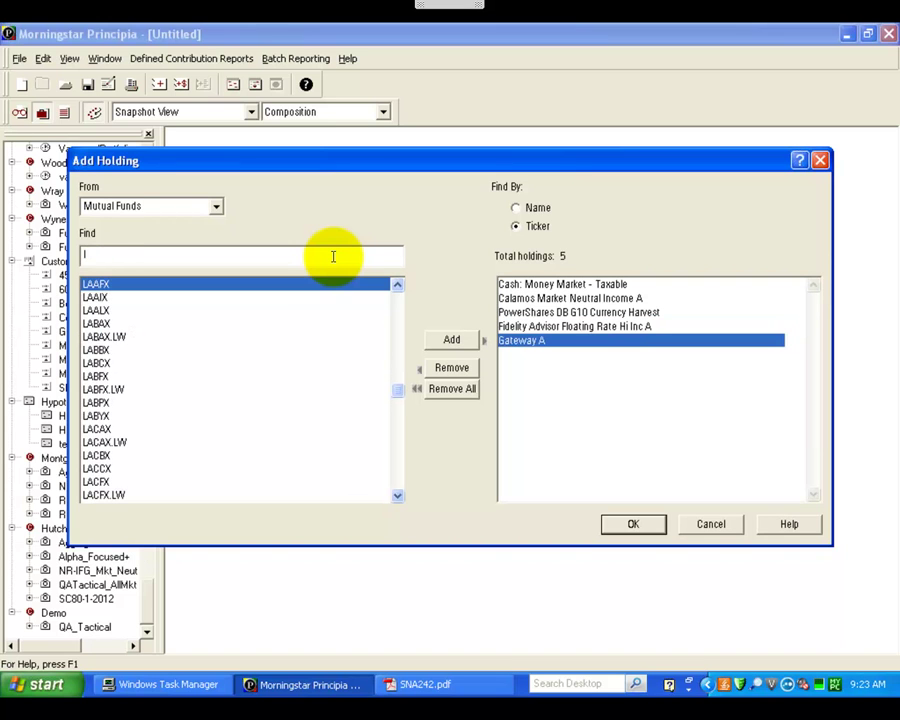
{"action": "type", "text": "sgb"}
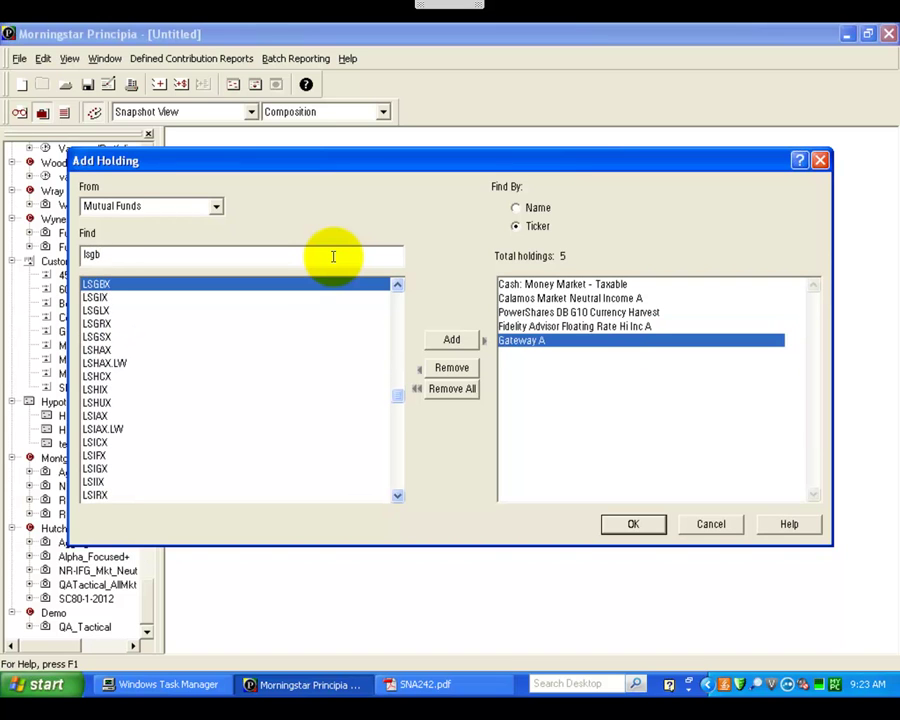
{"action": "key", "text": "Return"}
{"action": "type", "text": "nef"}
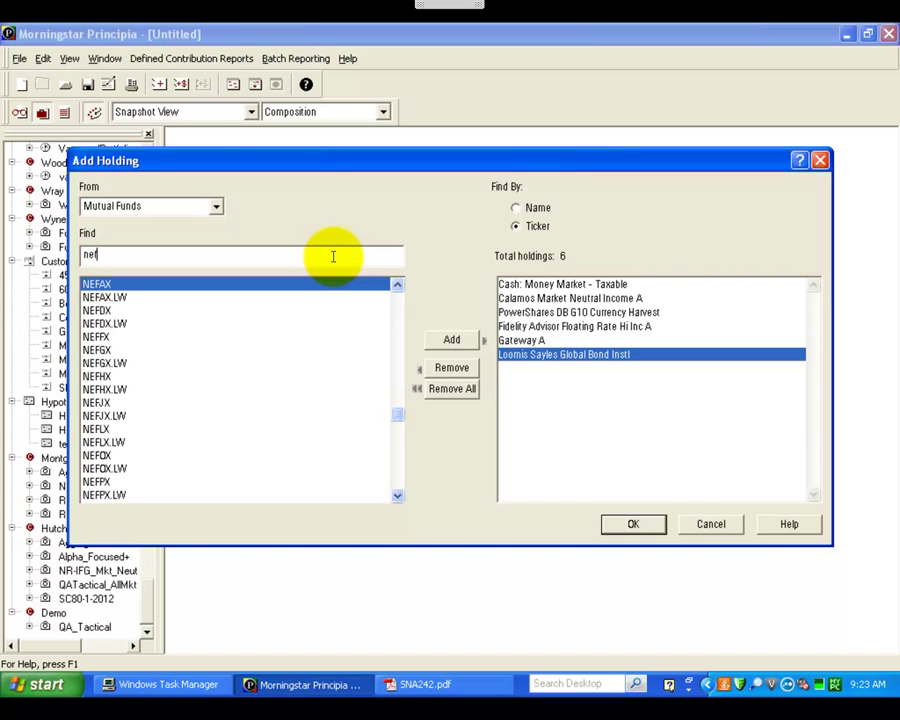
{"action": "type", "text": "z"}
{"action": "key", "text": "Return"}
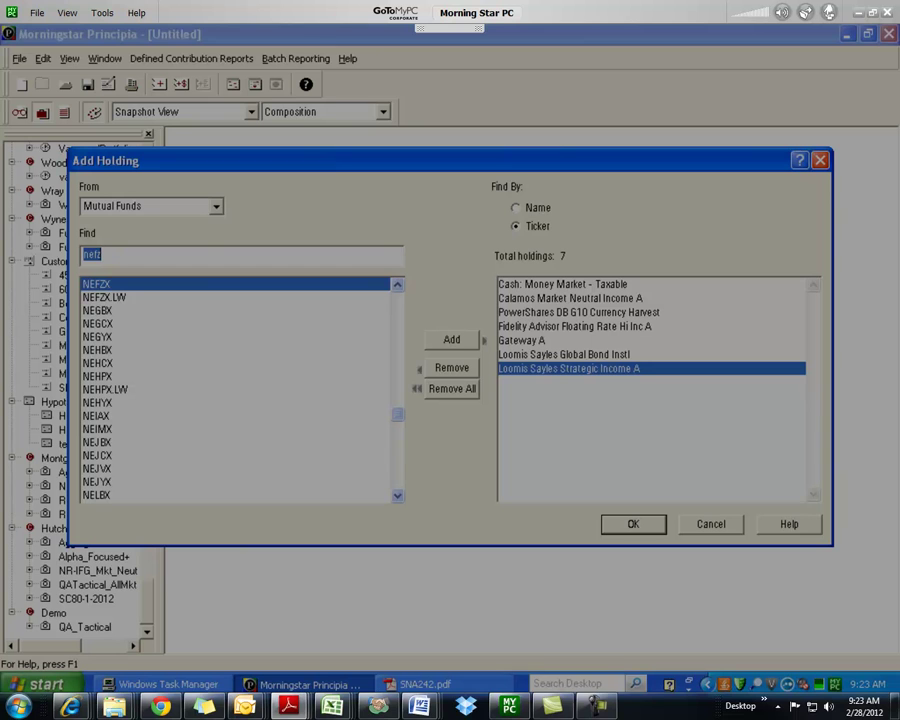
Find and add the tickers PASAX and RYMFX, and confirm the holdings list
{"action": "left_click", "coordinate": [172, 256]}
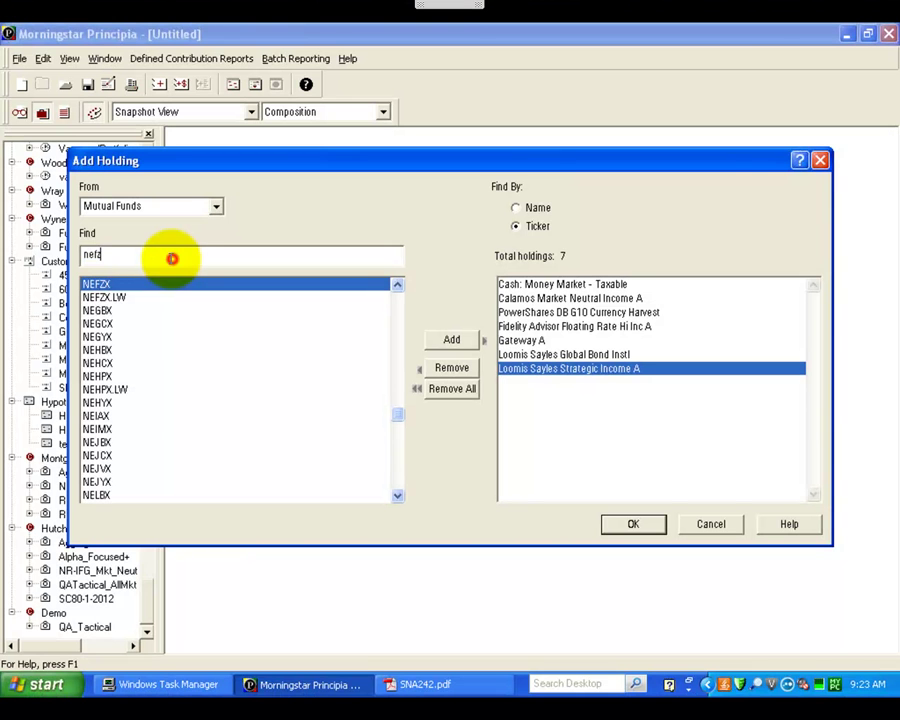
{"action": "double_click", "coordinate": [100, 254]}
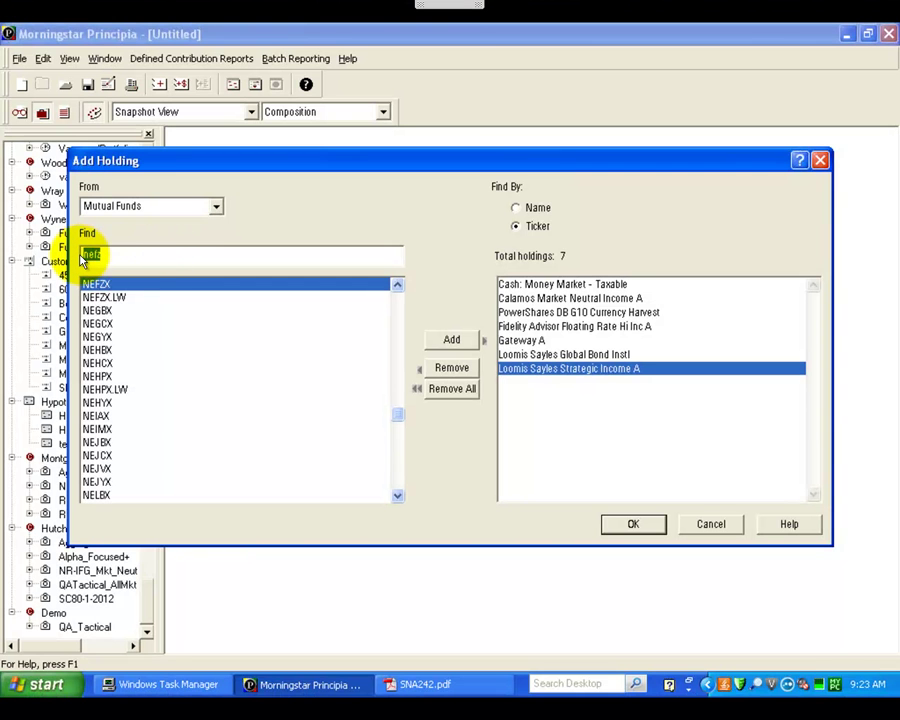
{"action": "type", "text": "pas"}
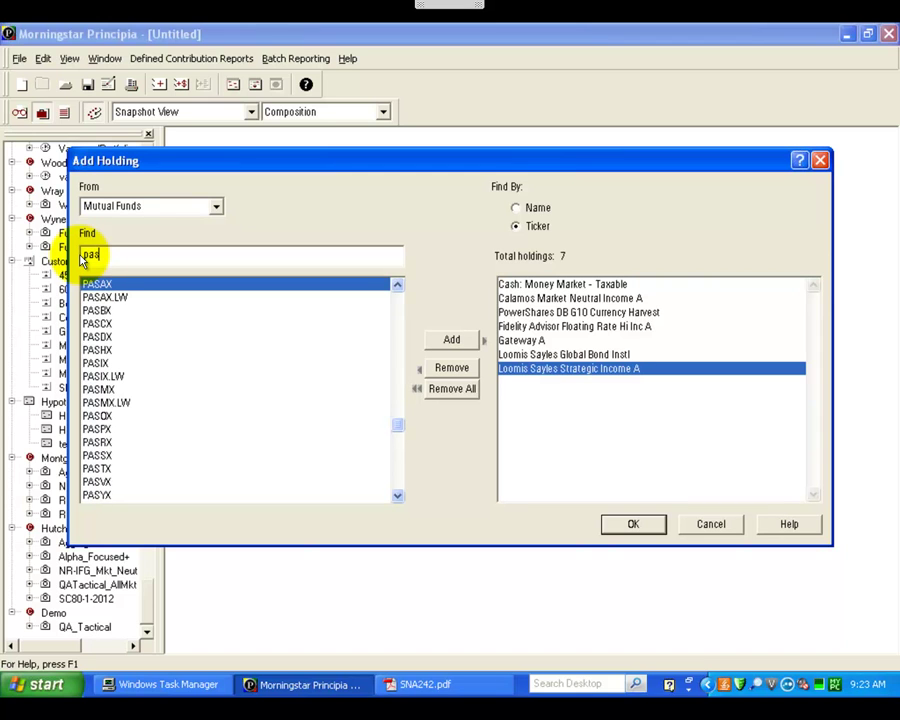
{"action": "type", "text": "a"}
{"action": "key", "text": "Return"}
{"action": "type", "text": "rym"}
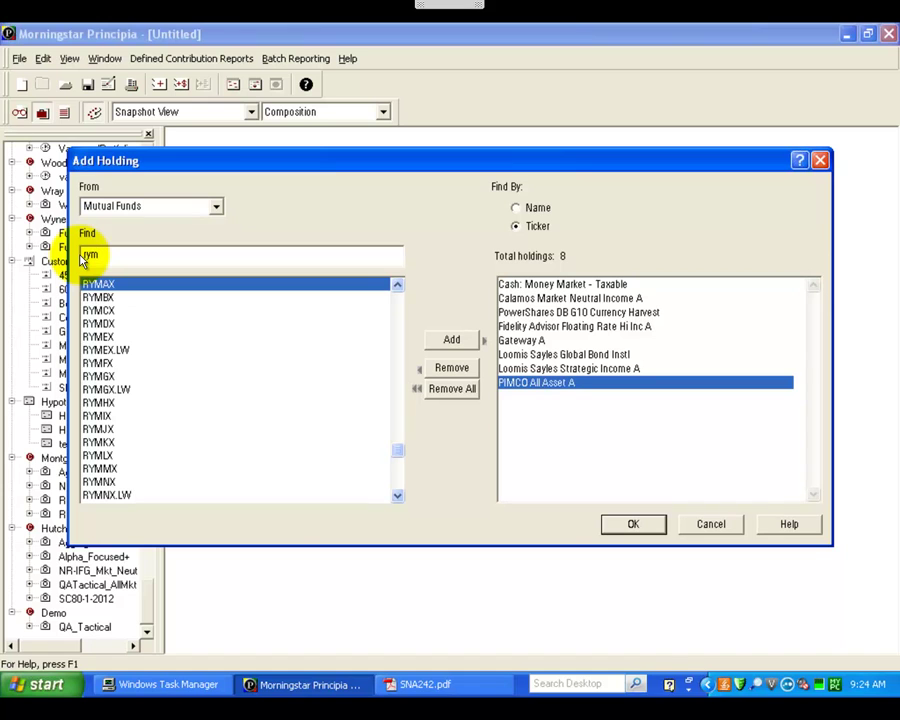
{"action": "type", "text": "f"}
{"action": "key", "text": "Return"}
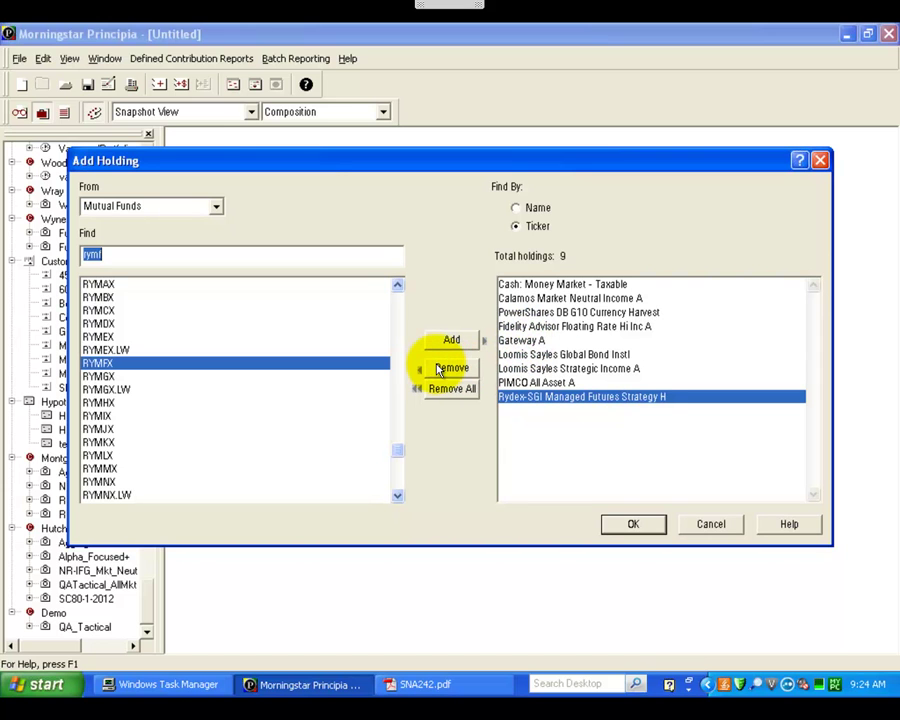
{"action": "left_click", "coordinate": [634, 524]}
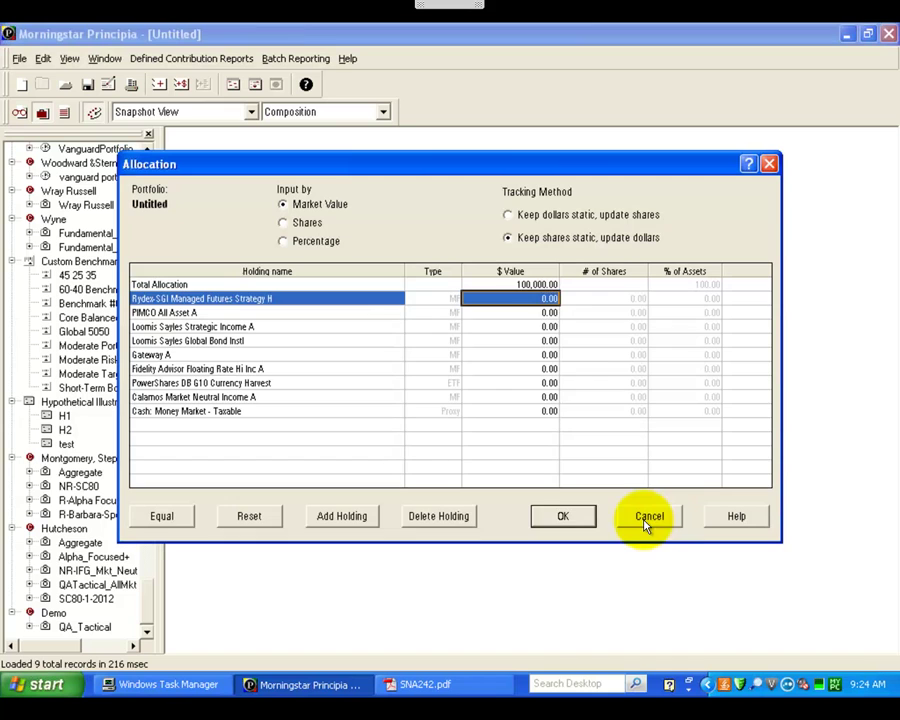
Switch the allocation input to shares and enter 216.62 for Rydex-SGI Managed Futures Strategy H and 1247.42 for PIMCO All Asset A
{"action": "left_click", "coordinate": [593, 271]}
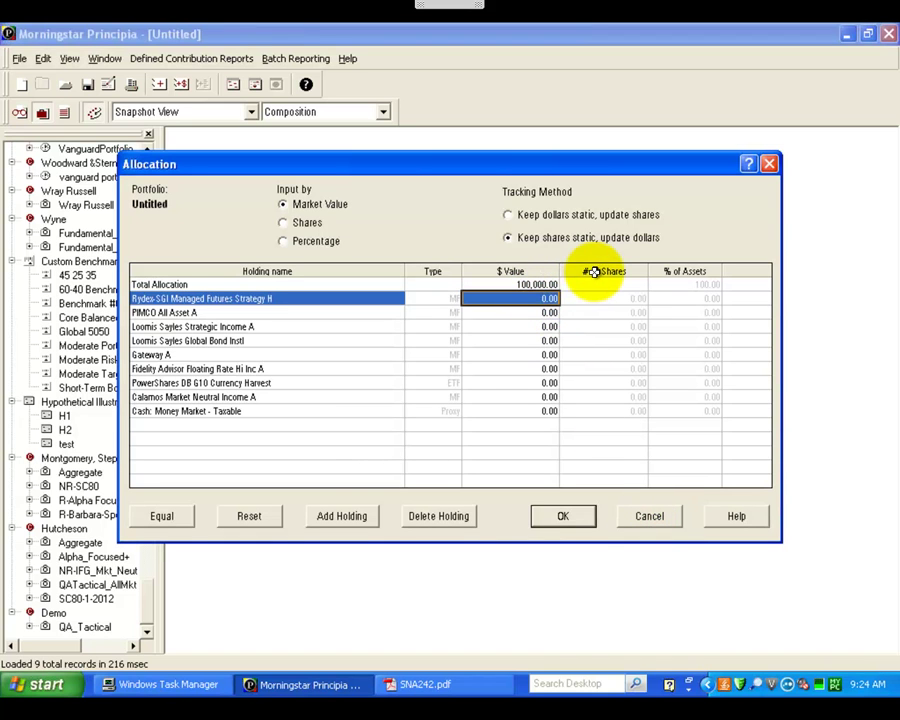
{"action": "left_click", "coordinate": [610, 297]}
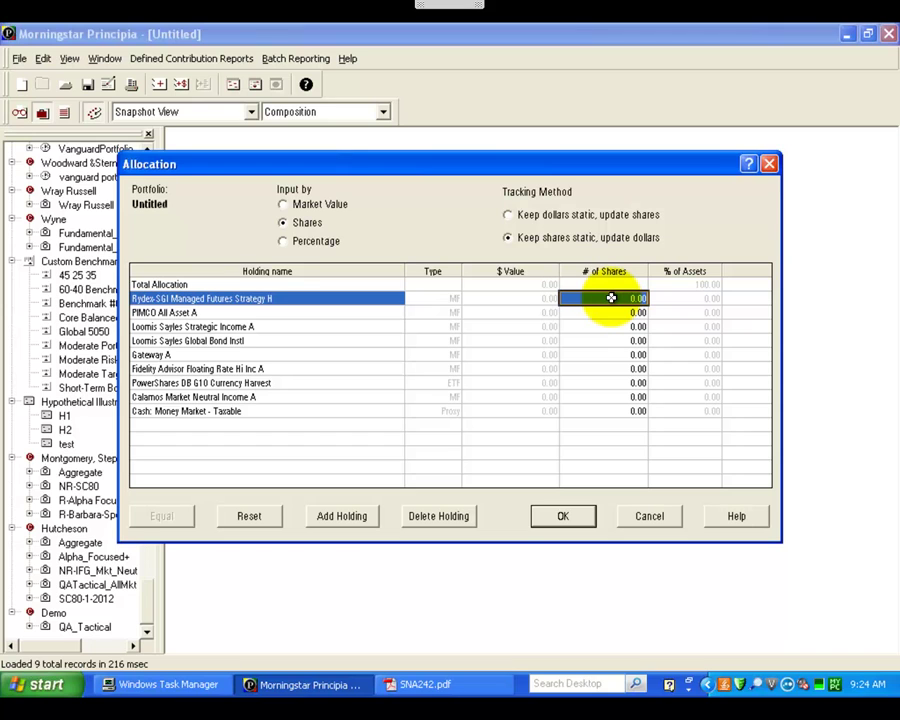
{"action": "type", "text": "216.62"}
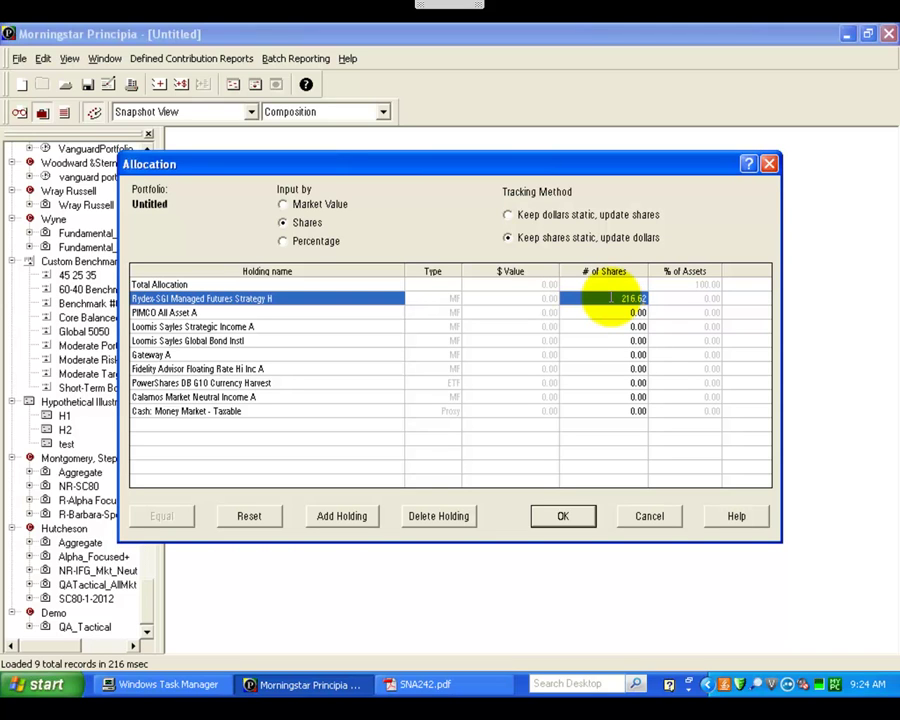
{"action": "key", "text": "Return"}
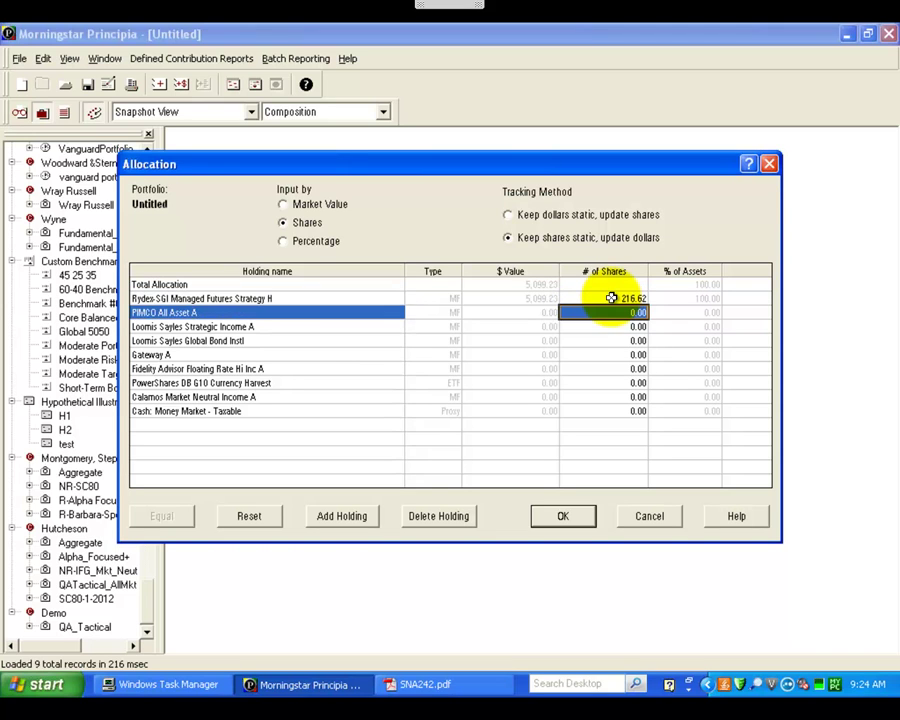
{"action": "type", "text": "1247"}
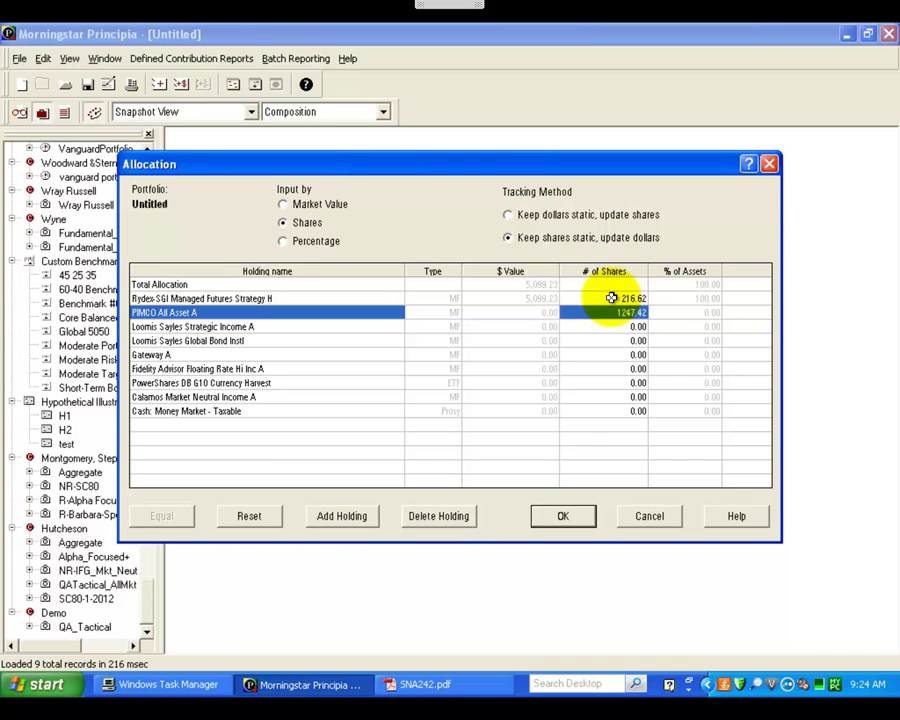
{"action": "type", "text": ".42"}
{"action": "key", "text": "Return"}
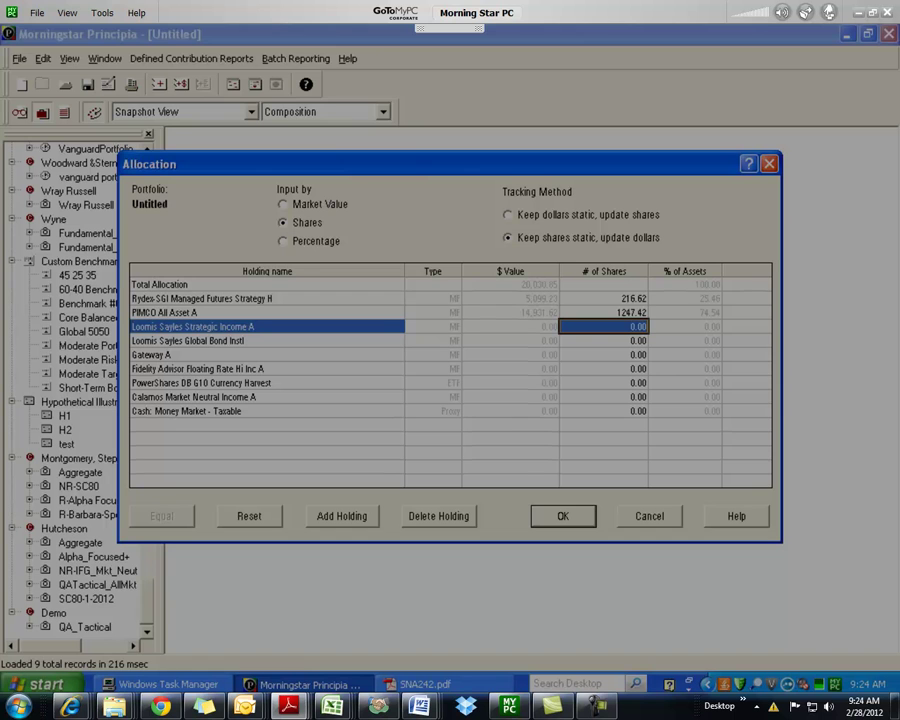
Enter 2029.66 shares for Loomis Sayles Strategic Income A, 774.90 for Loomis Sayles Global Bond Instl and 464.57 for Gateway A
{"action": "left_click", "coordinate": [622, 327]}
{"action": "type", "text": "2029"}
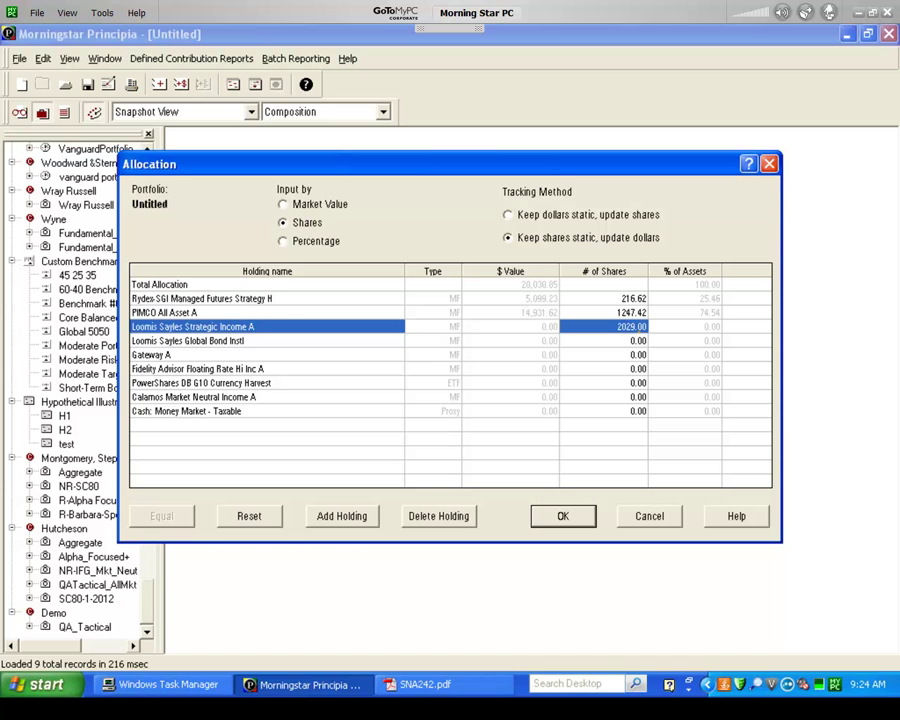
{"action": "key", "text": "Down"}
{"action": "type", "text": "7"}
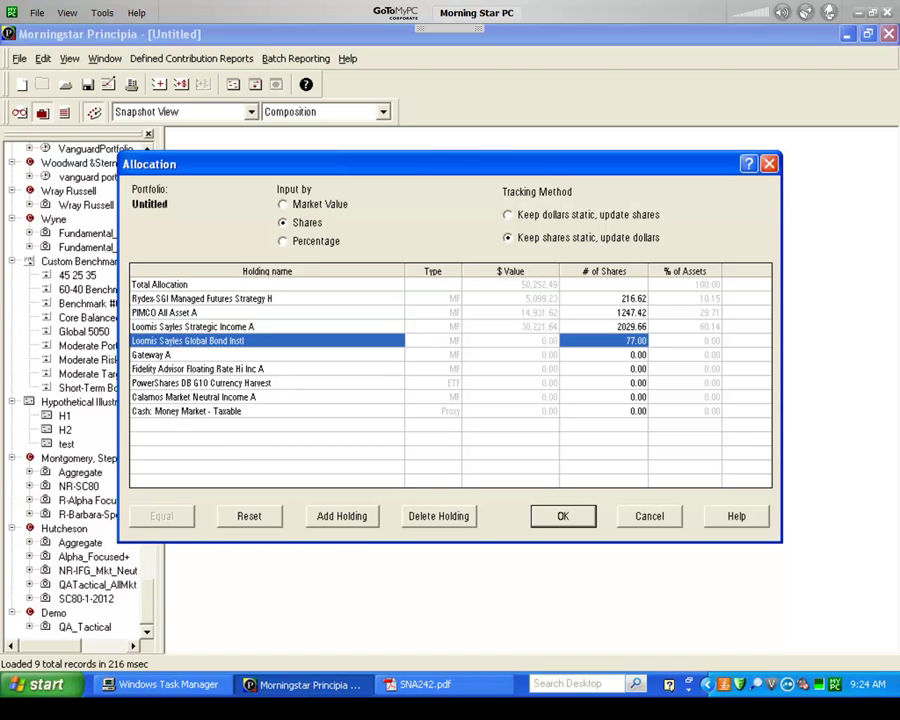
{"action": "key", "text": "Down"}
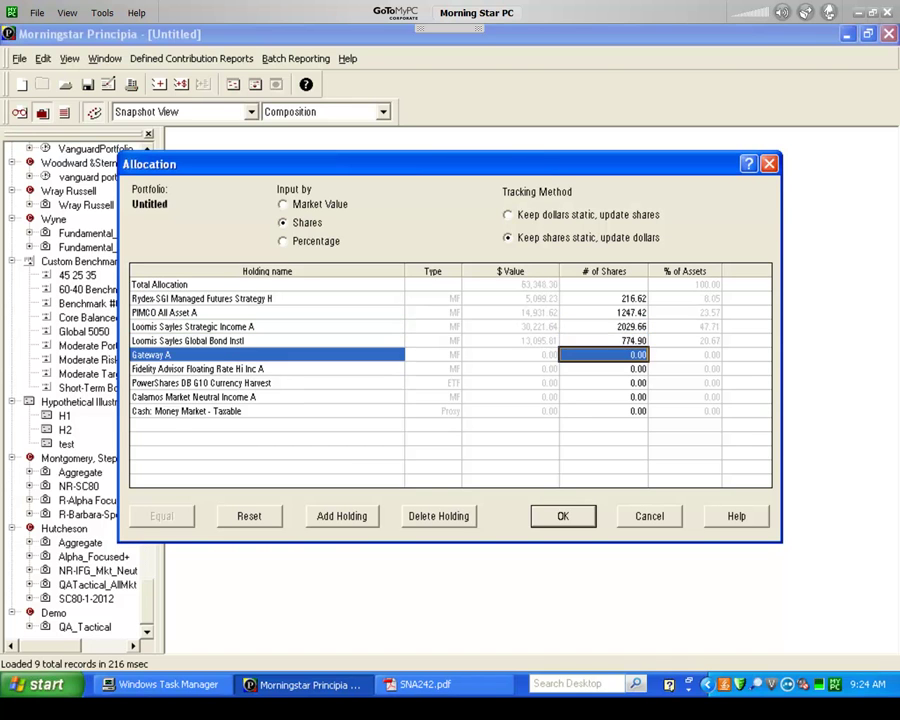
{"action": "type", "text": "464.57"}
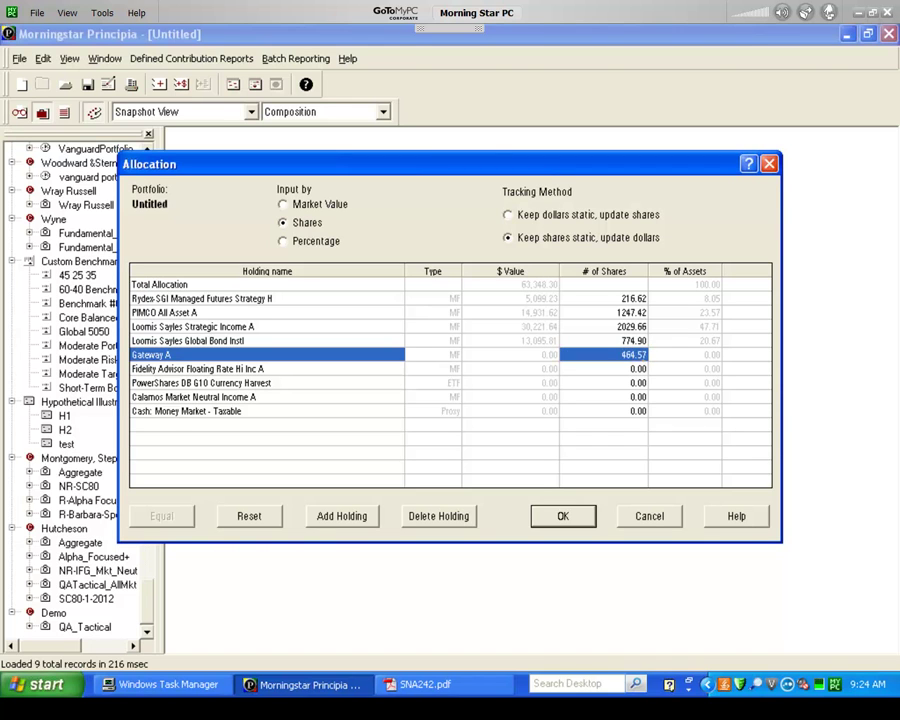
{"action": "key", "text": "Down"}
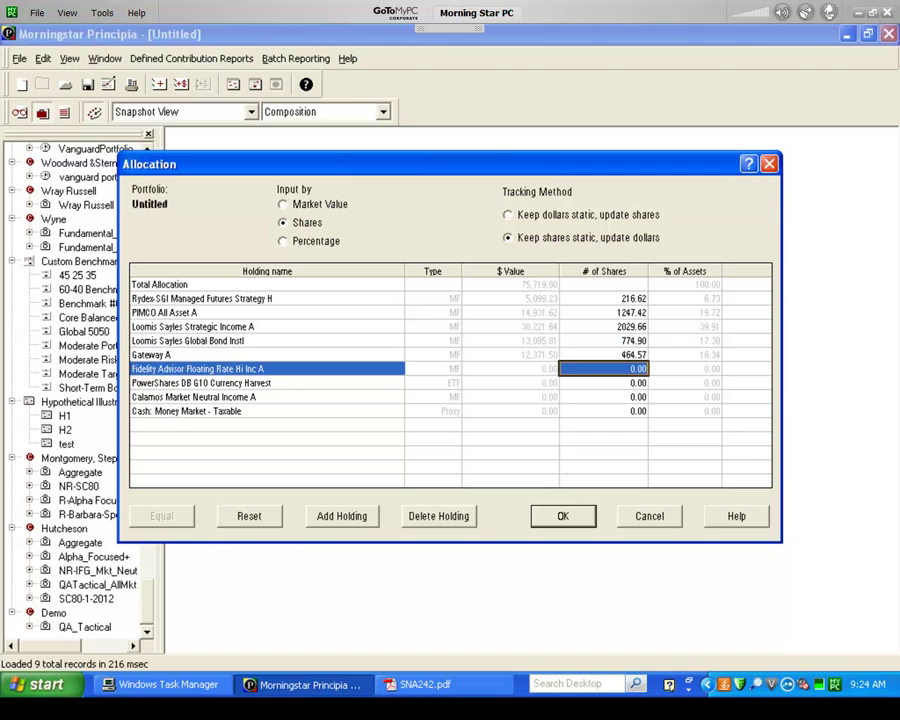
Enter 1925.12 shares for Fidelity Advisor Floating Rate, 244 for PowerShares DB G10 Currency Harvest and 1010.78 for Calamos Market Neutral Income A
{"action": "type", "text": "1925.12"}
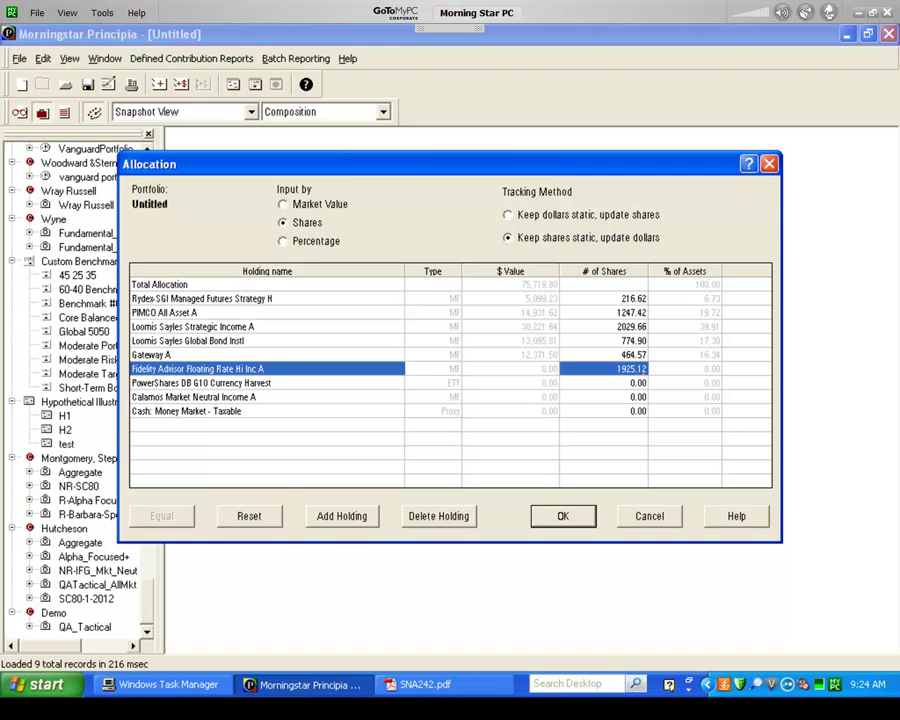
{"action": "key", "text": "Down"}
{"action": "type", "text": "244"}
{"action": "key", "text": "Down"}
{"action": "type", "text": "1010"}
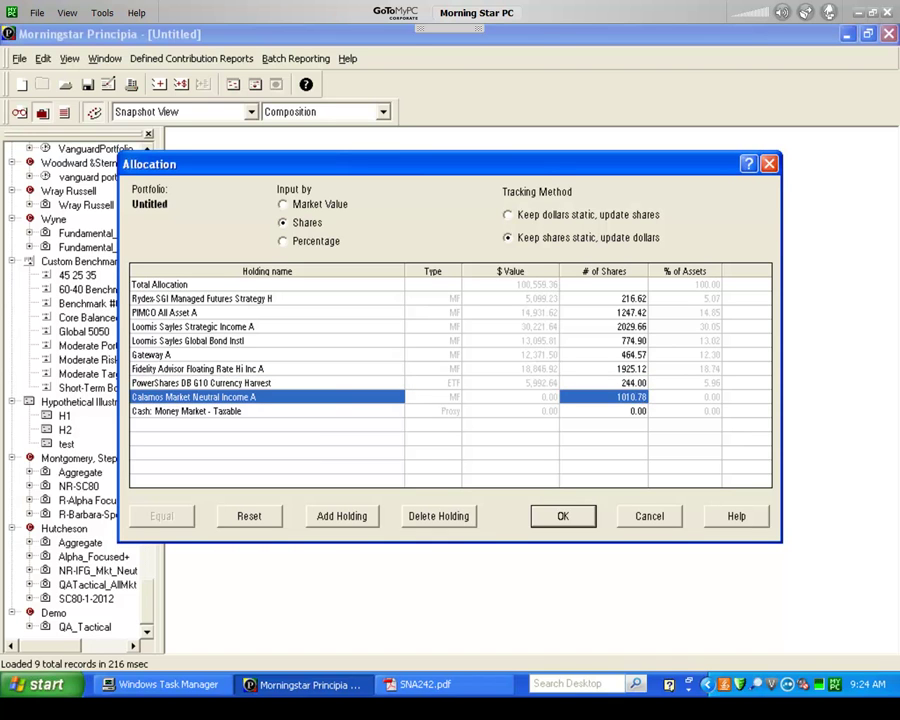
{"action": "key", "text": "Down"}
Enter 2434.77 shares for Cash: Money Market - Taxable and confirm the allocation
{"action": "type", "text": "2434.77"}
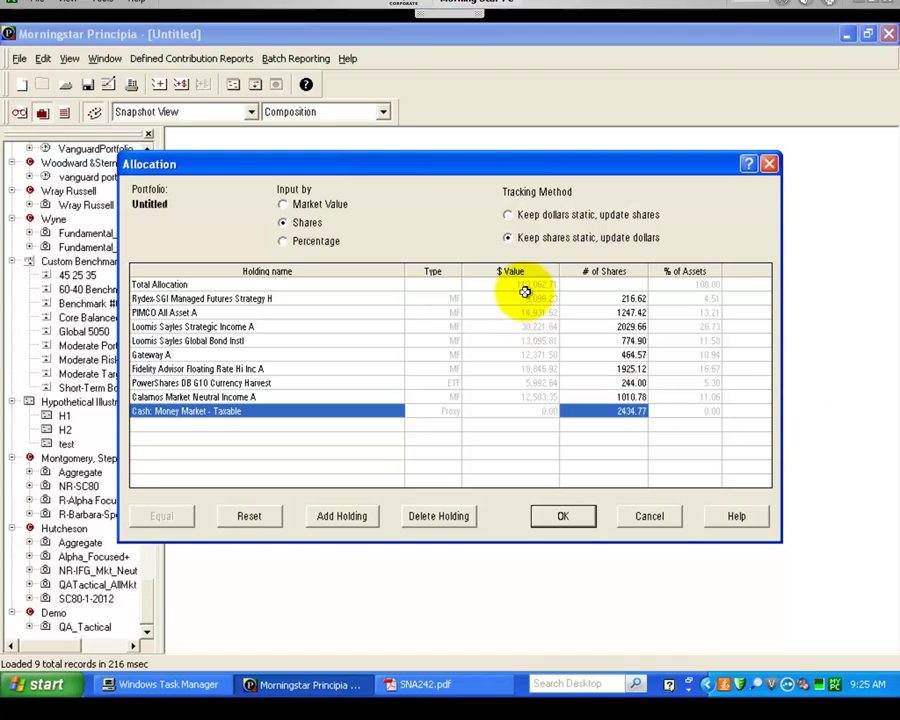
{"action": "key", "text": "Return"}
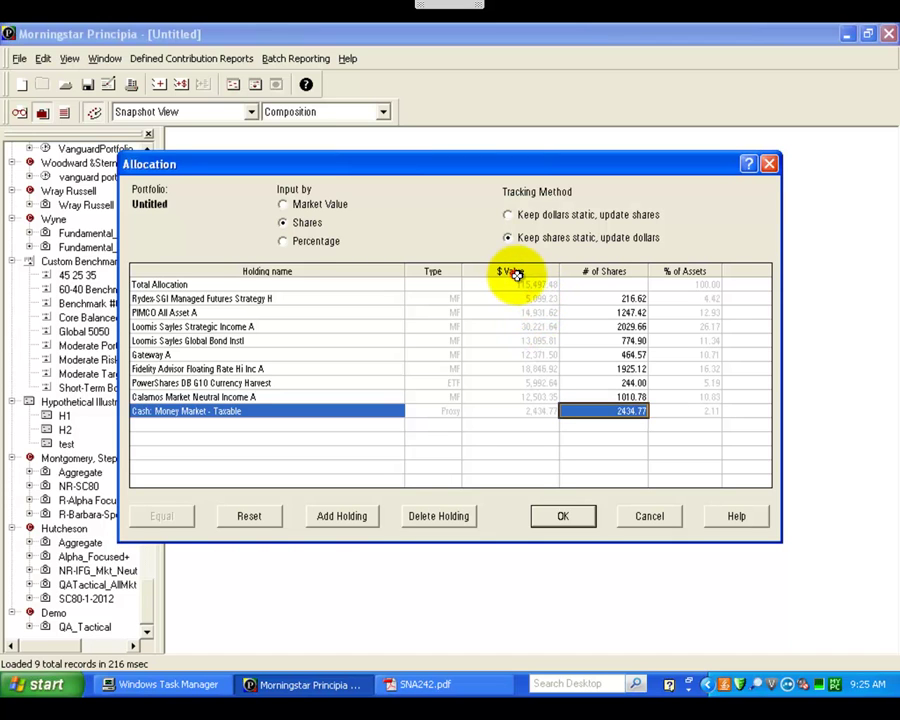
{"action": "left_click", "coordinate": [547, 517]}
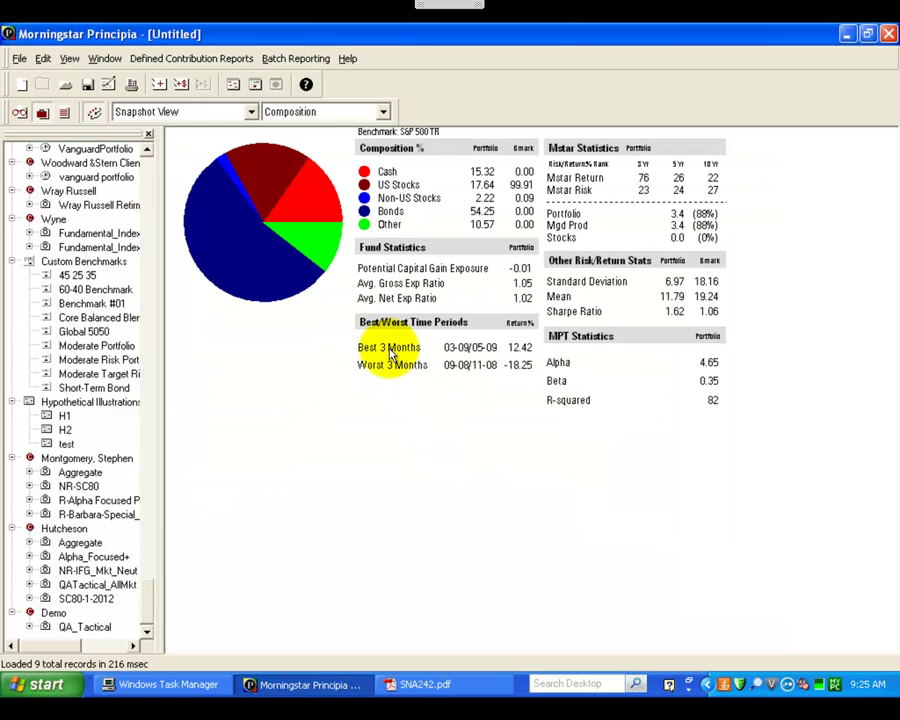
Save the portfolio in the Demo client file under the name IFG_MktNeutral
{"action": "left_click", "coordinate": [19, 58]}
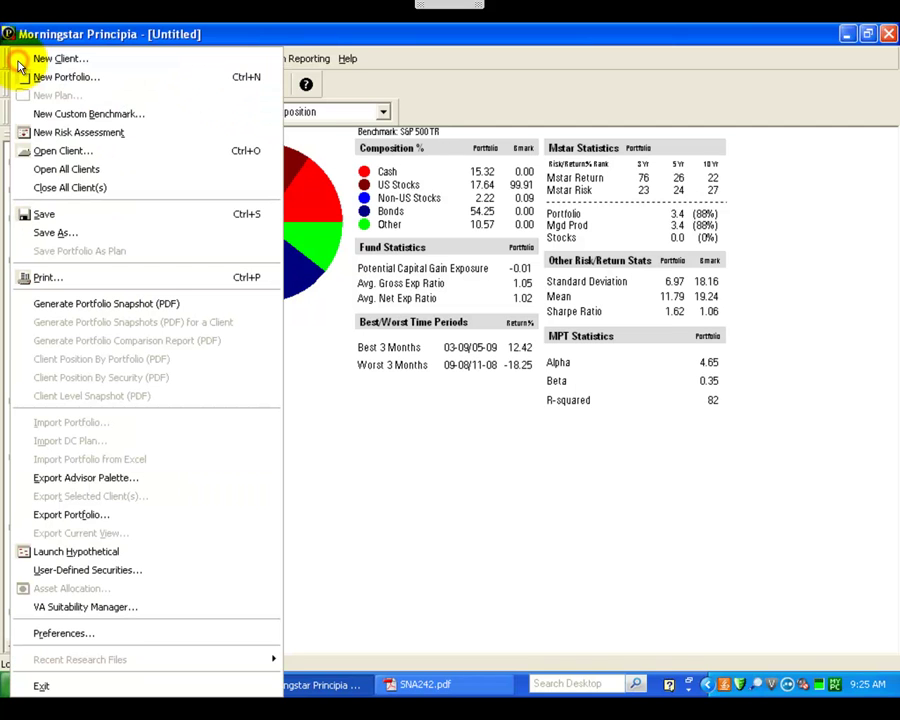
{"action": "left_click", "coordinate": [44, 231]}
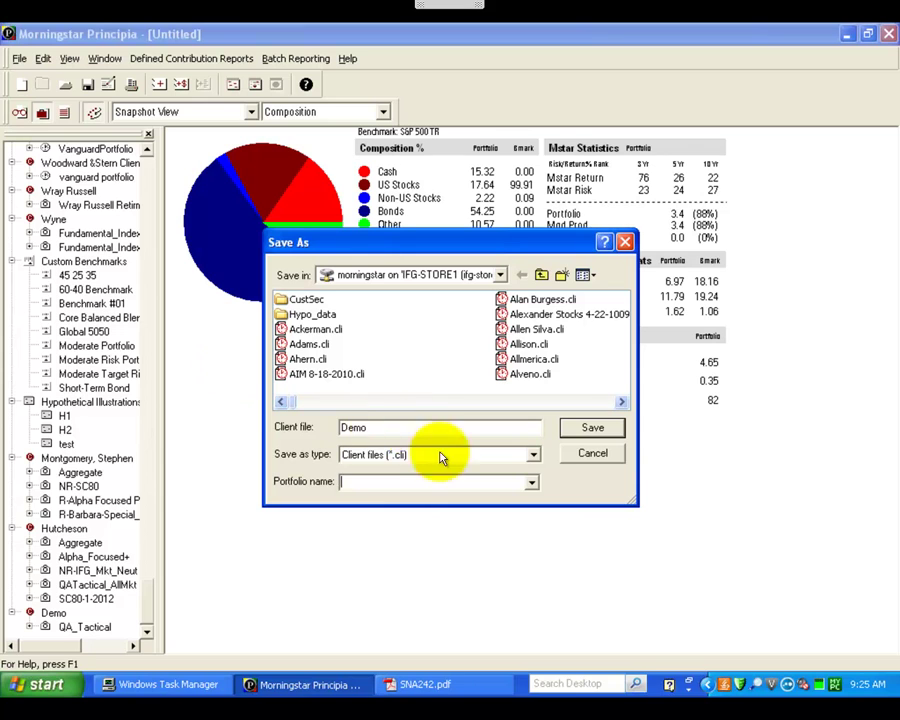
{"action": "left_click", "coordinate": [363, 481]}
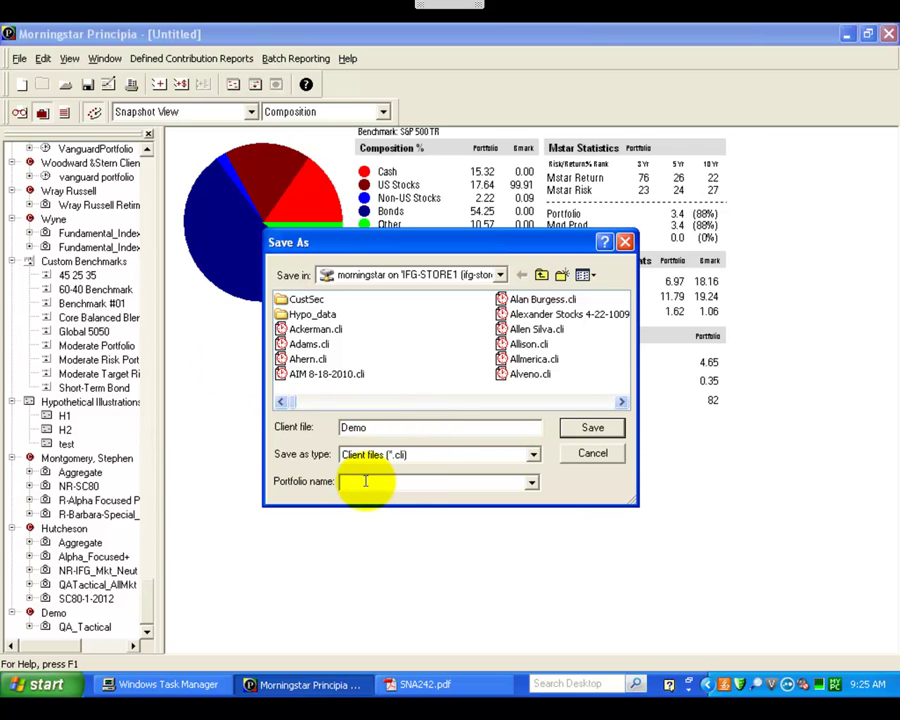
{"action": "type", "text": "IFG_N"}
{"action": "type", "text": "ktNeutral"}
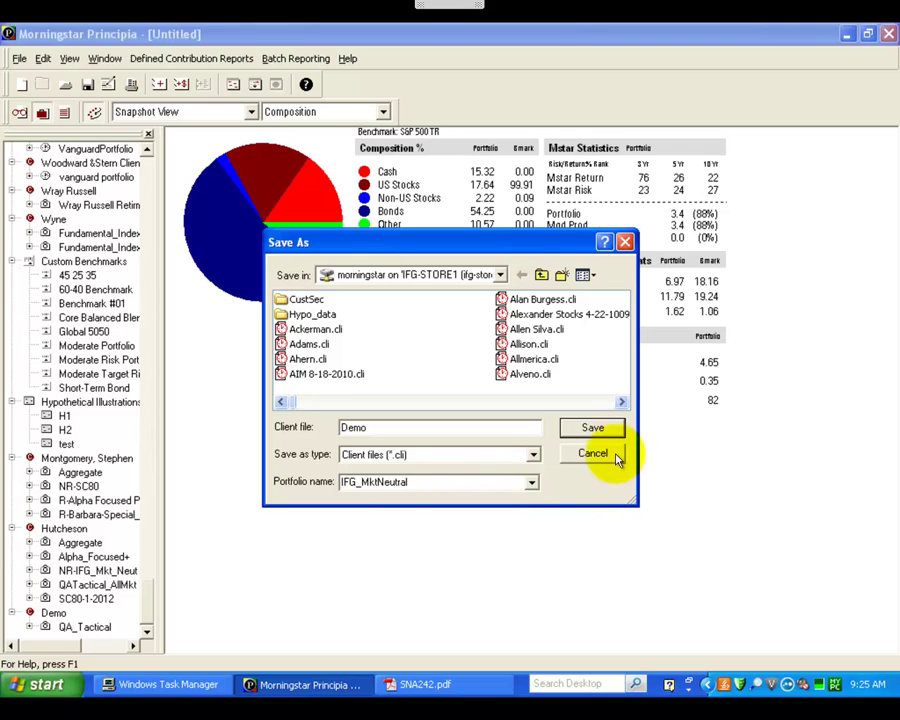
{"action": "left_click", "coordinate": [599, 429]}
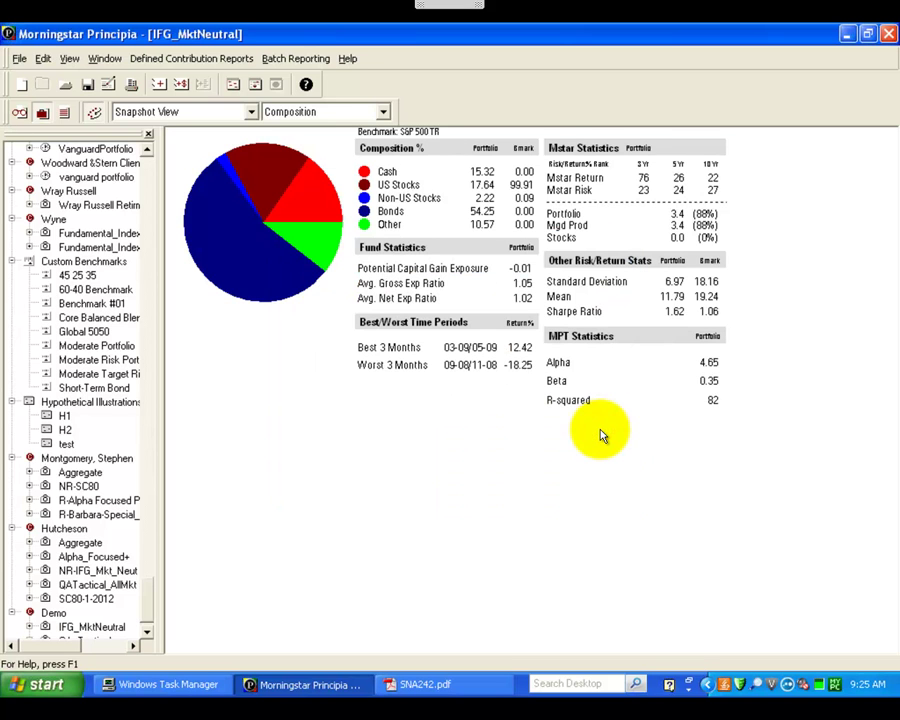
Generate the PDF portfolio snapshot of IFG_MktNeutral and save a copy in PROFILE FILES as MS-R_Demo_IFG_MktNeutral_1-2012.pdf
{"action": "left_click", "coordinate": [18, 58]}
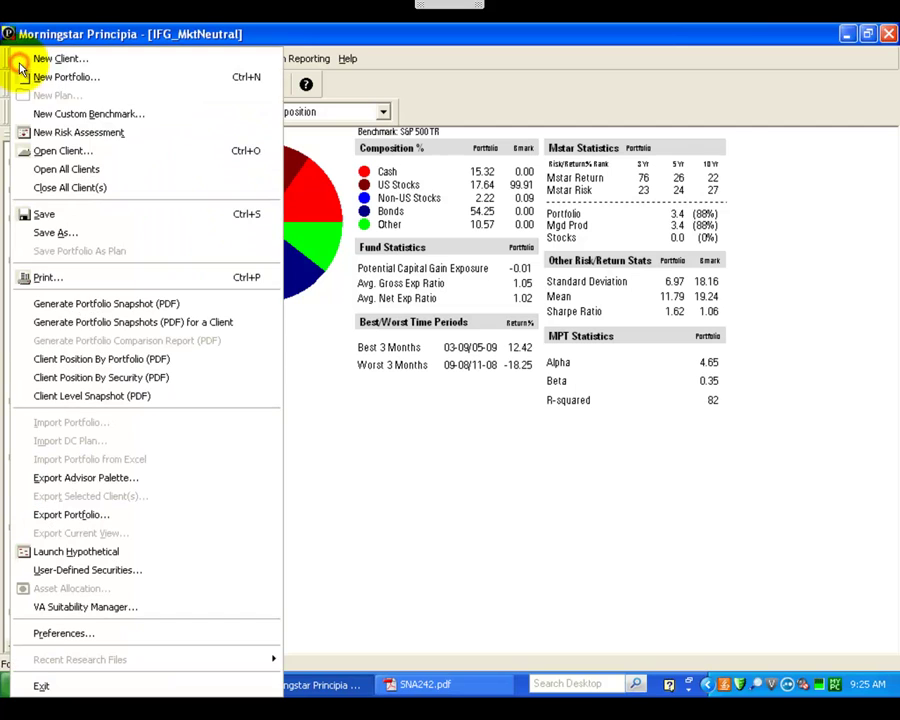
{"action": "left_click", "coordinate": [132, 306]}
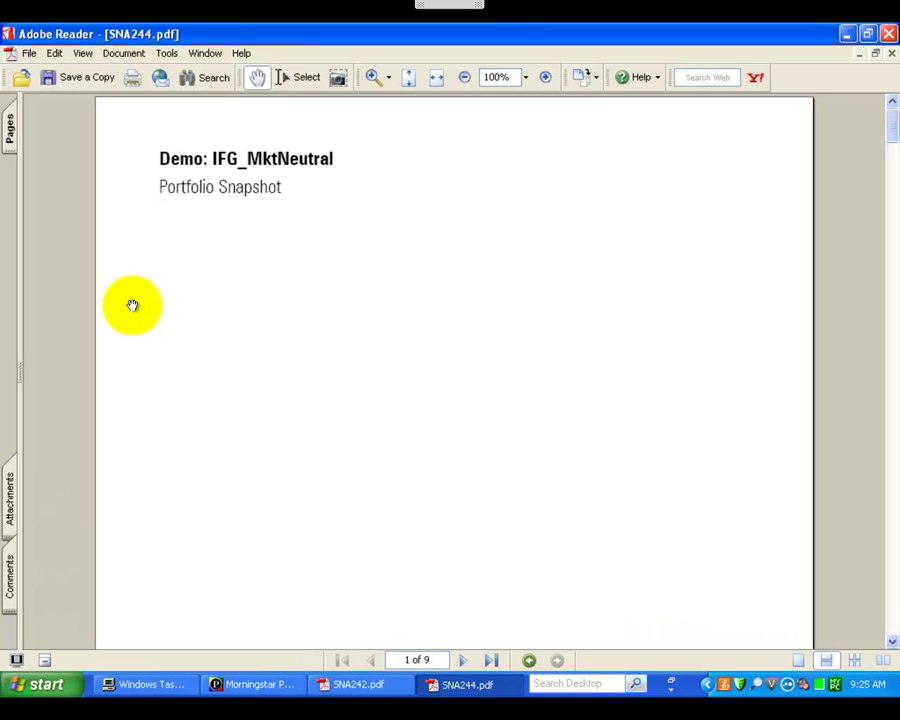
{"action": "left_click", "coordinate": [48, 77]}
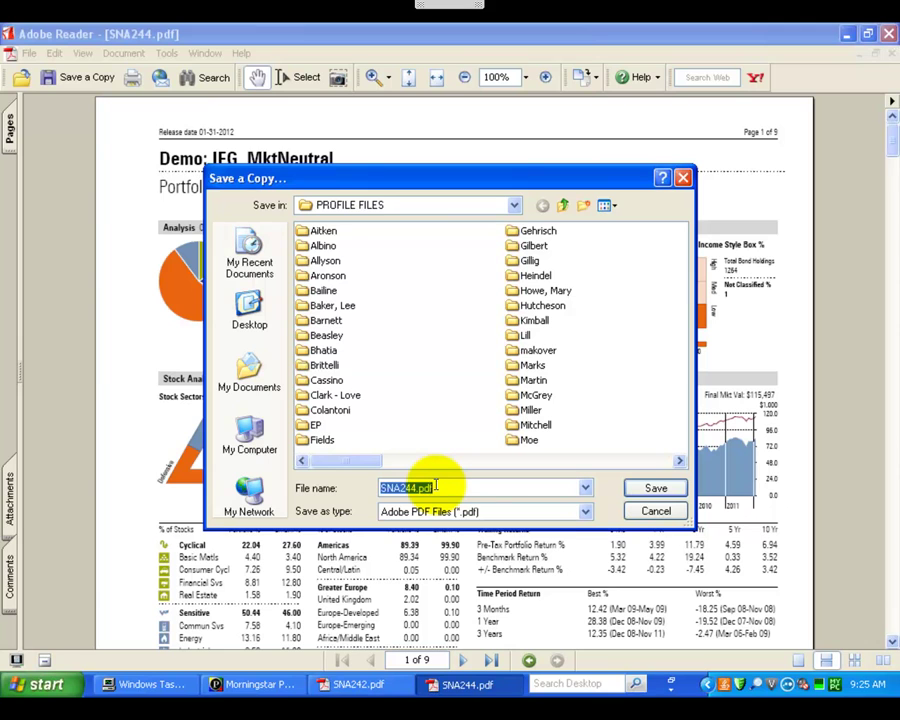
{"action": "type", "text": "MS"}
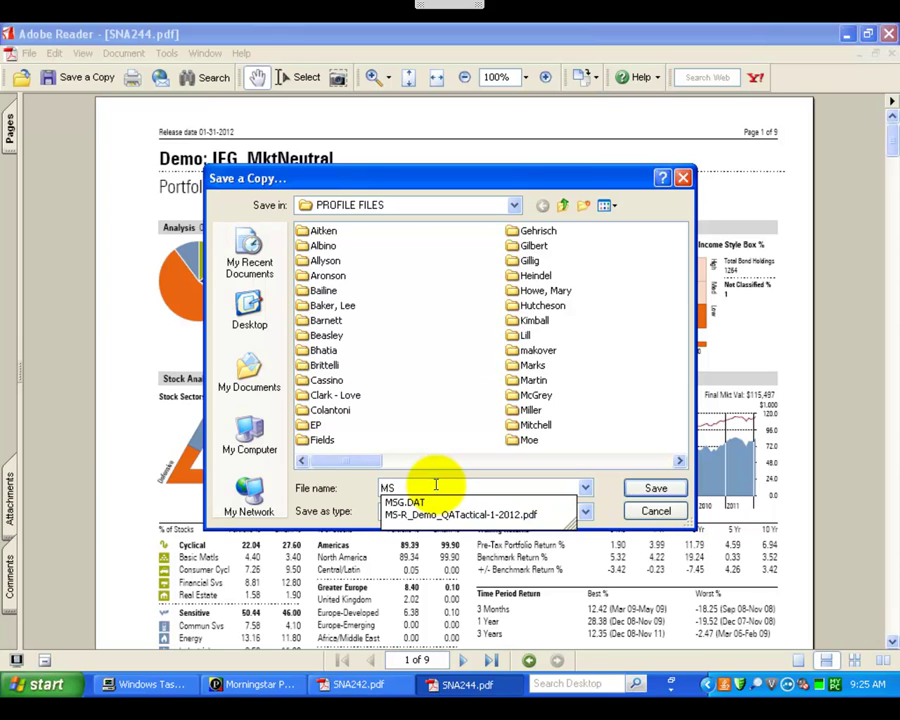
{"action": "key", "text": "Down"}
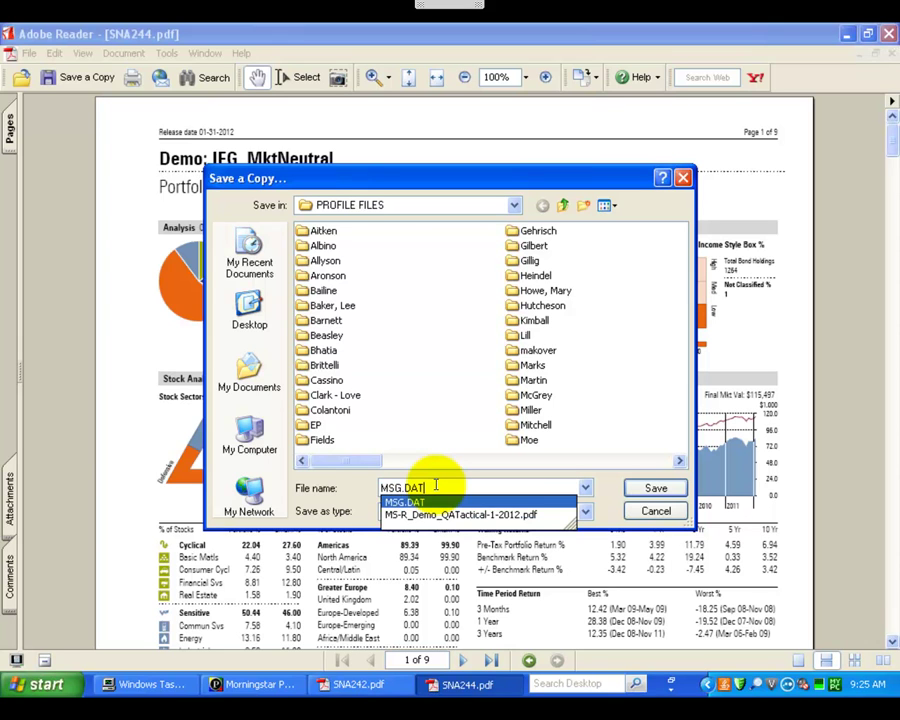
{"action": "key", "text": "Down"}
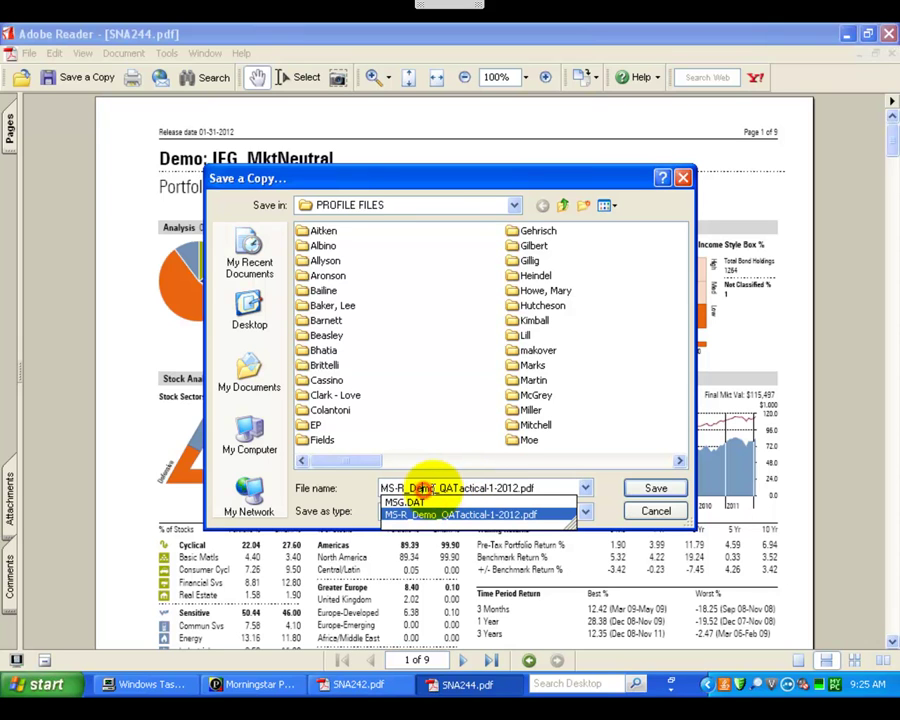
{"action": "left_click_drag", "start_coordinate": [439, 488], "coordinate": [487, 488]}
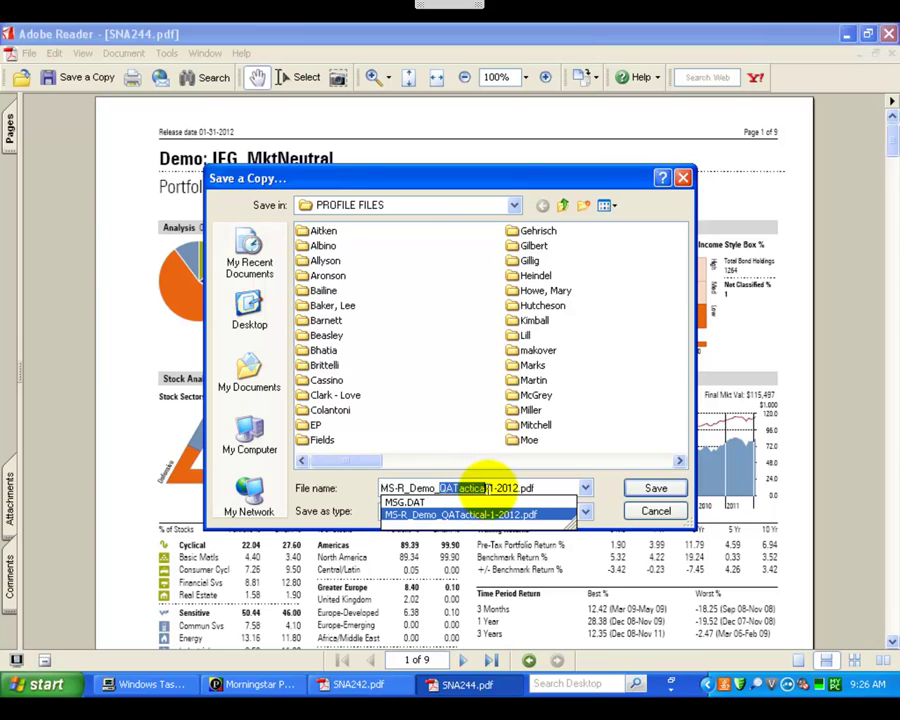
{"action": "type", "text": "IFG_"}
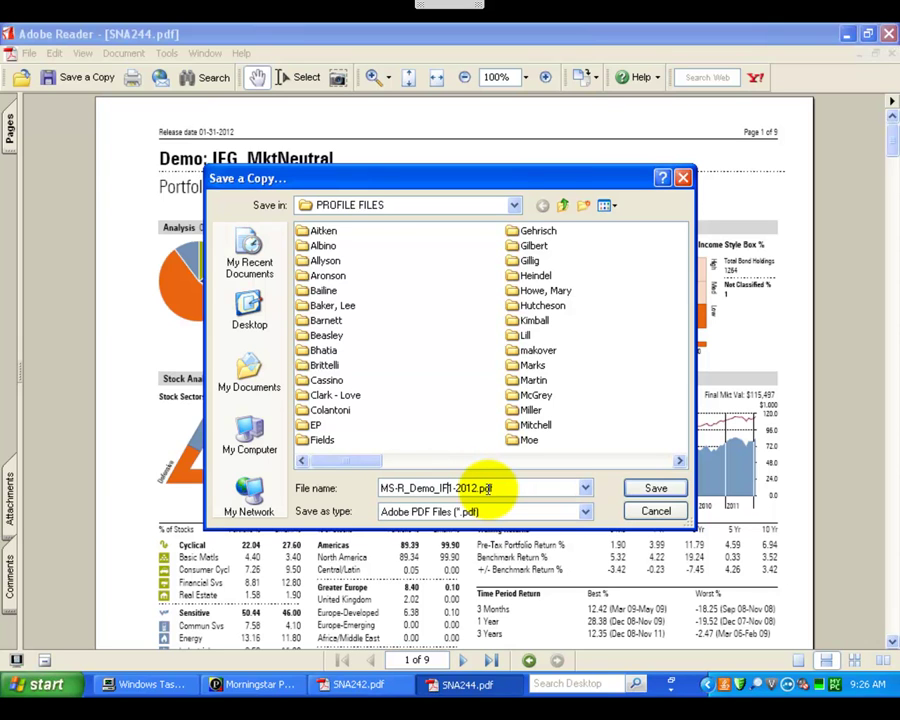
{"action": "type", "text": "MktNteutral-"}
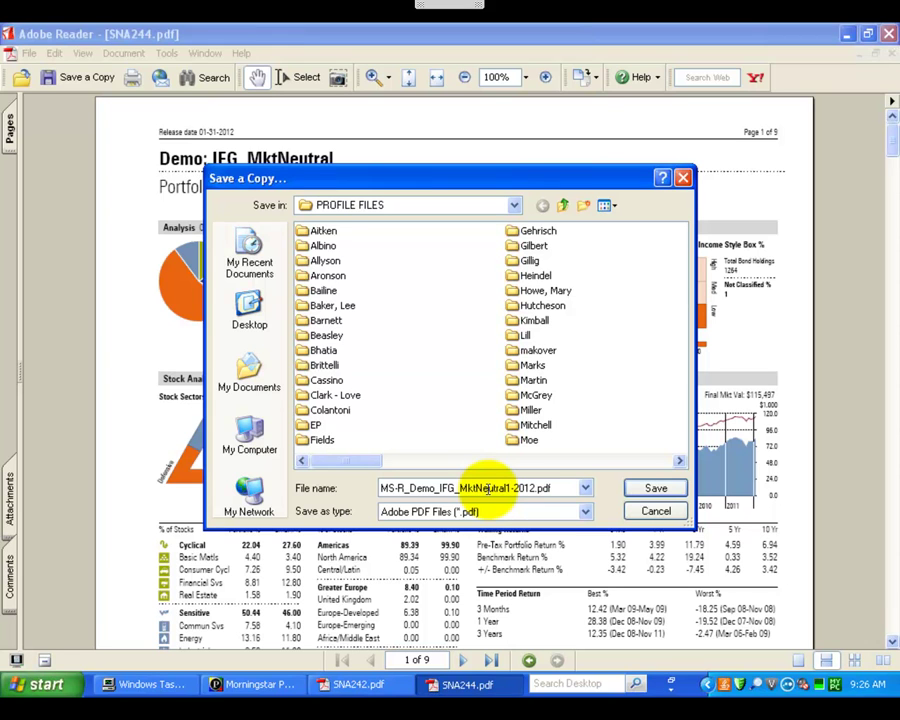
{"action": "type", "text": "_"}
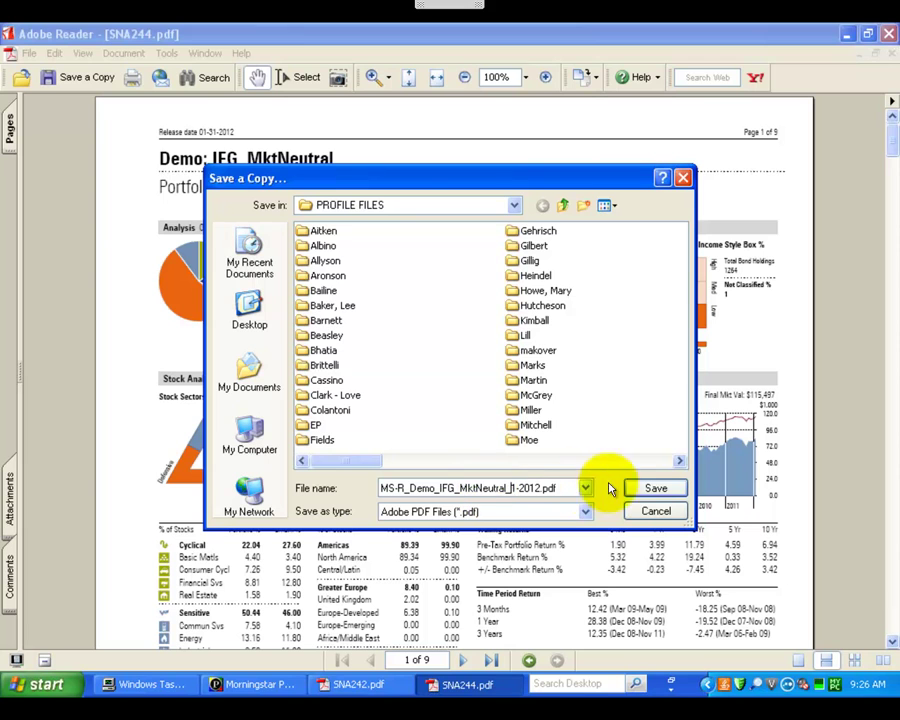
{"action": "left_click", "coordinate": [654, 488]}
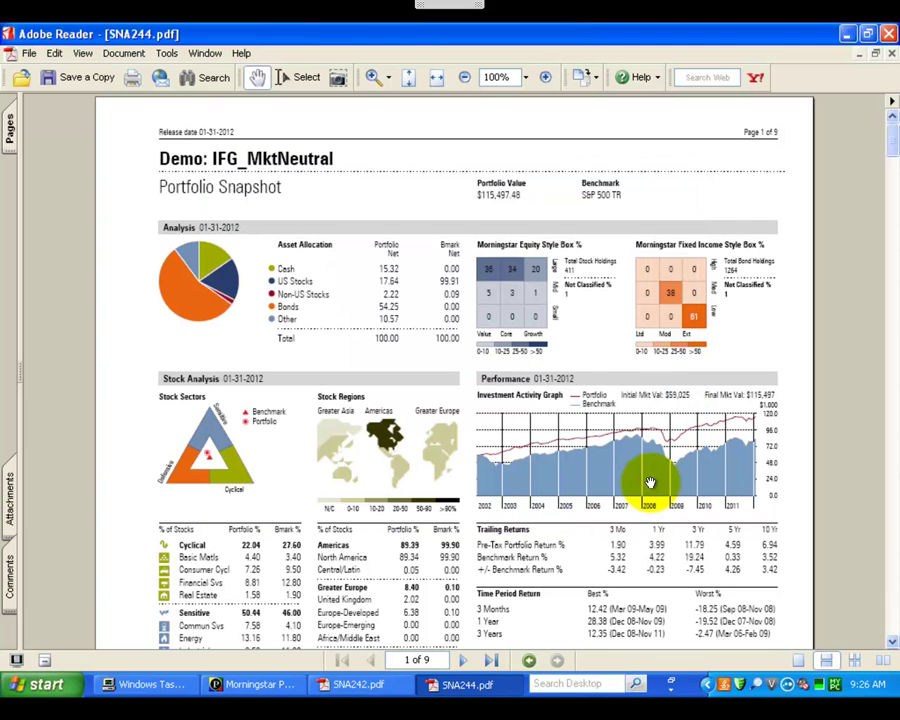
{"action": "left_click", "coordinate": [846, 34]}
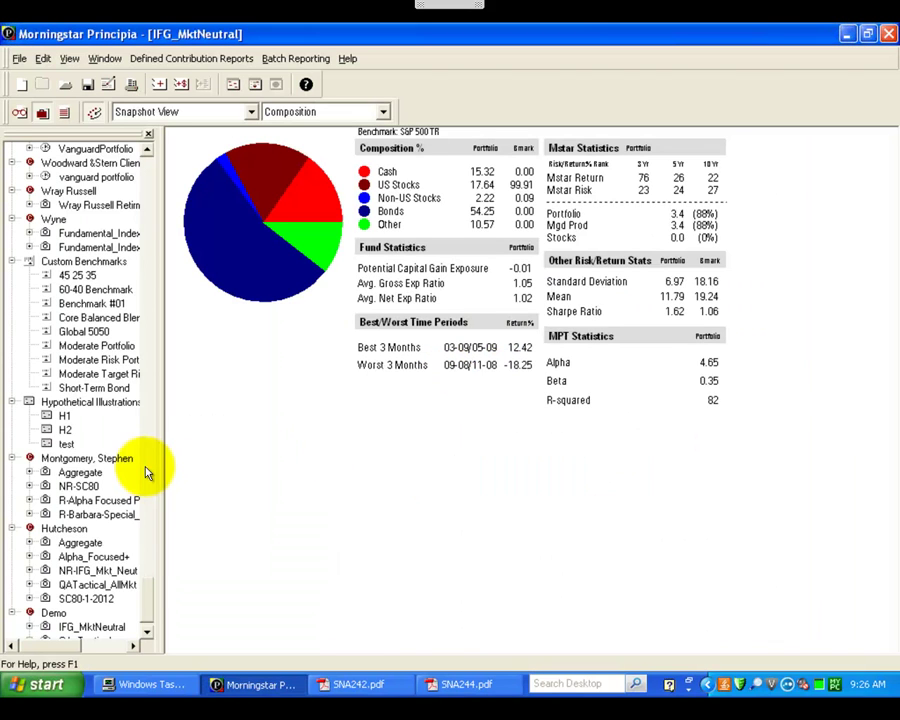
Select the Demo client and collapse Custom Benchmarks and the three expanded client entries nearest to it in the tree
{"action": "left_click", "coordinate": [147, 625]}
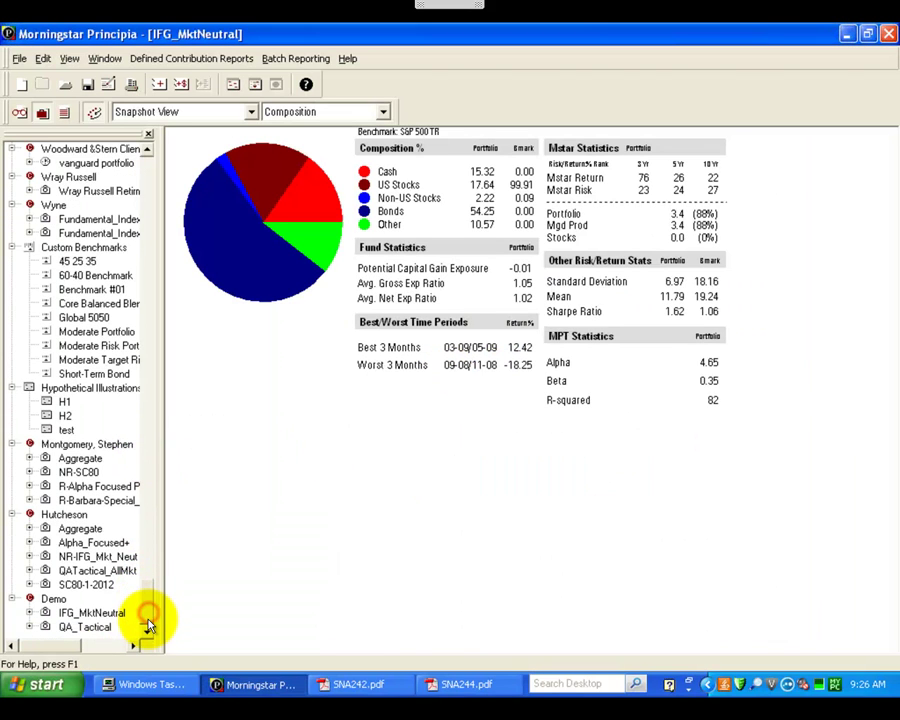
{"action": "left_click", "coordinate": [53, 599]}
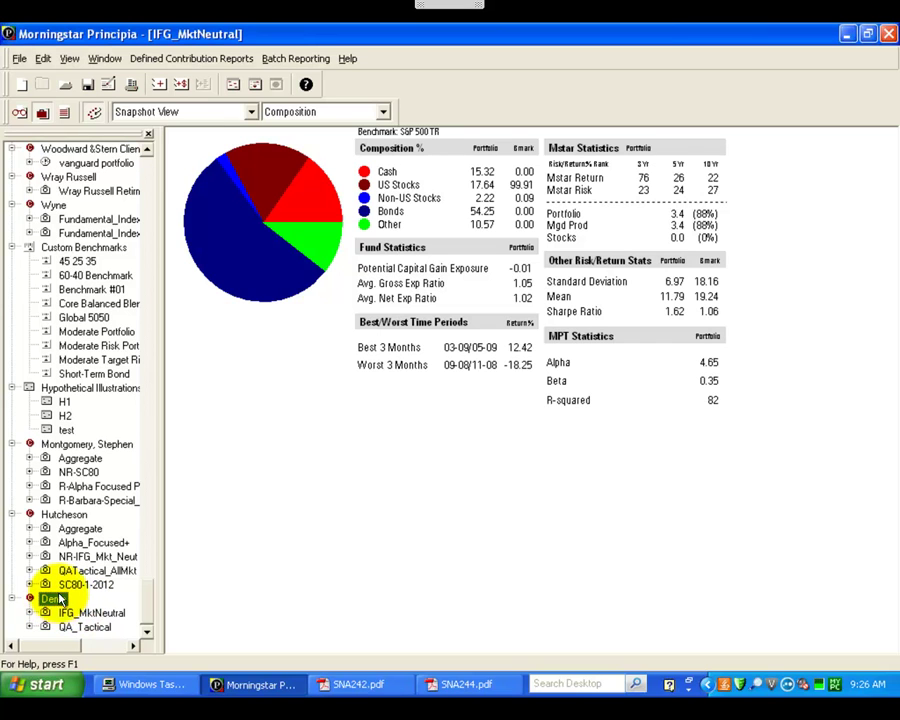
{"action": "left_click", "coordinate": [12, 204]}
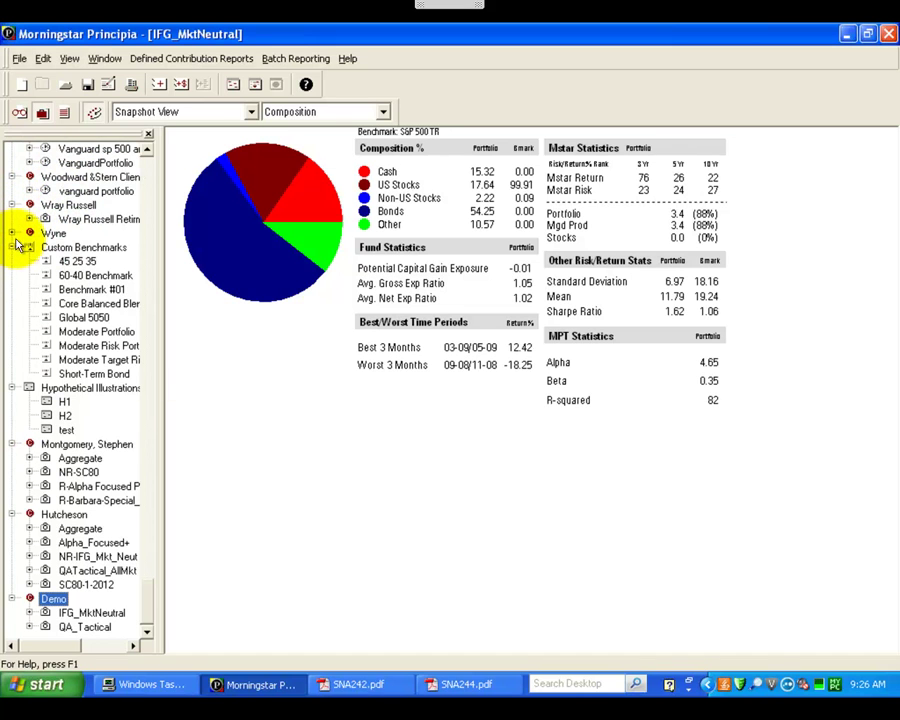
{"action": "left_click", "coordinate": [12, 247]}
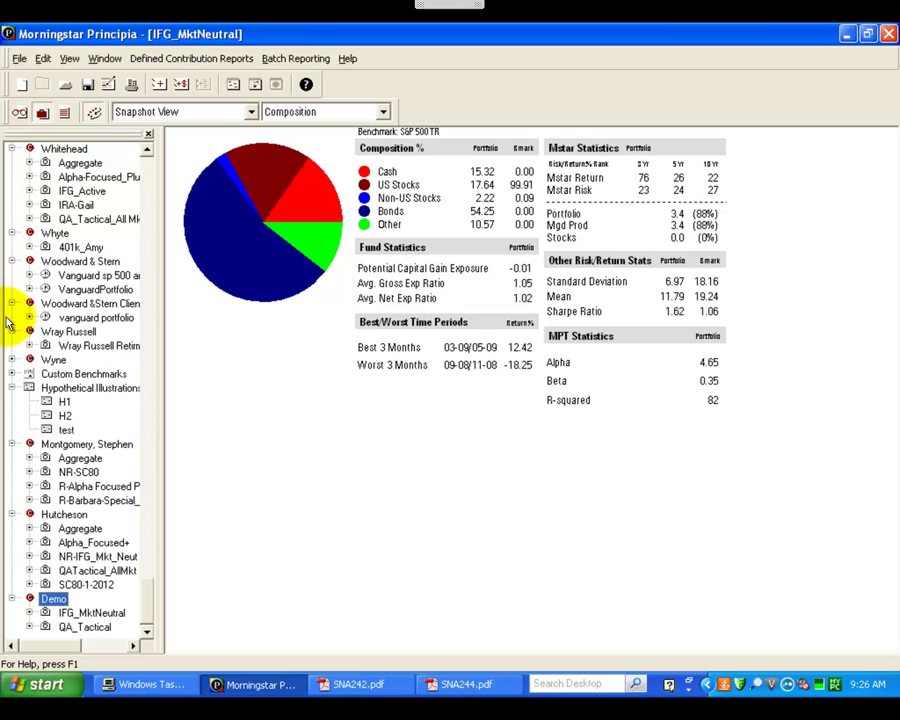
{"action": "left_click", "coordinate": [14, 447]}
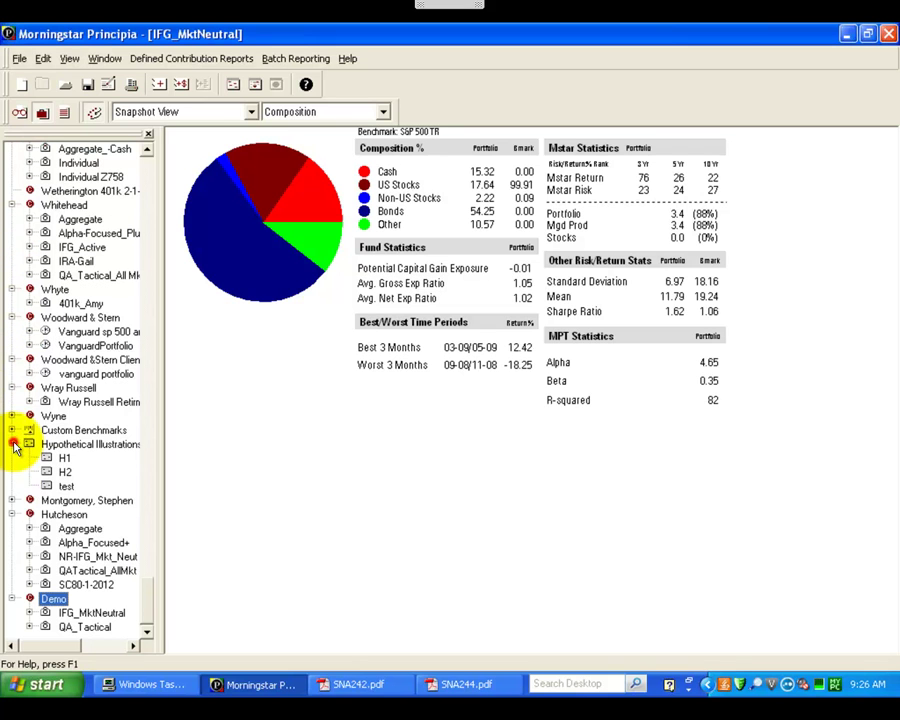
{"action": "left_click", "coordinate": [14, 515]}
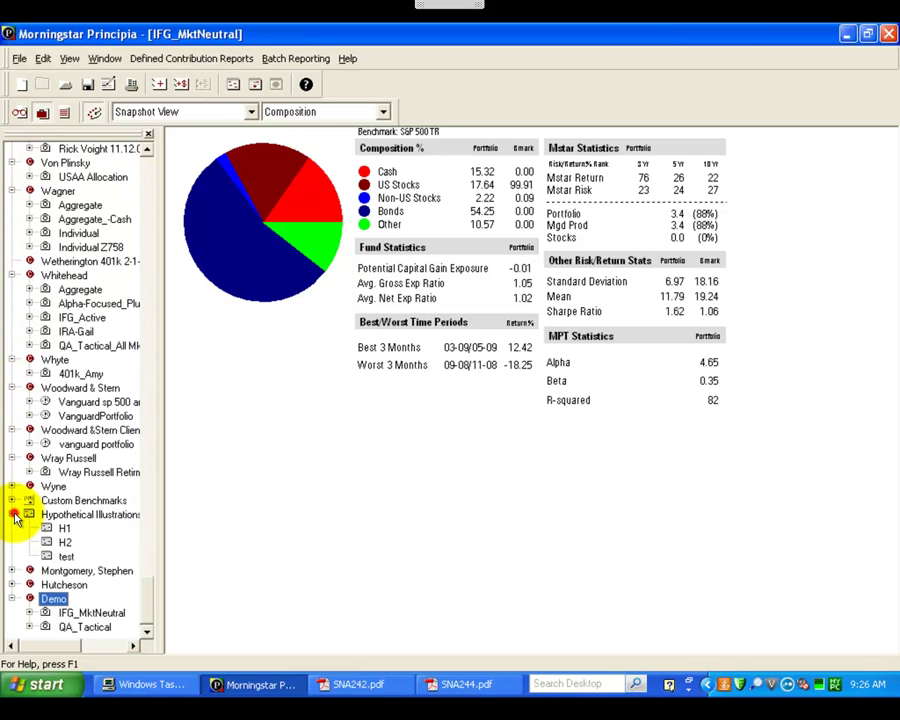
Aggregate the Demo client's portfolios, IFG_MktNeutral and QA_Tactical, into one combined portfolio
{"action": "right_click", "coordinate": [57, 603]}
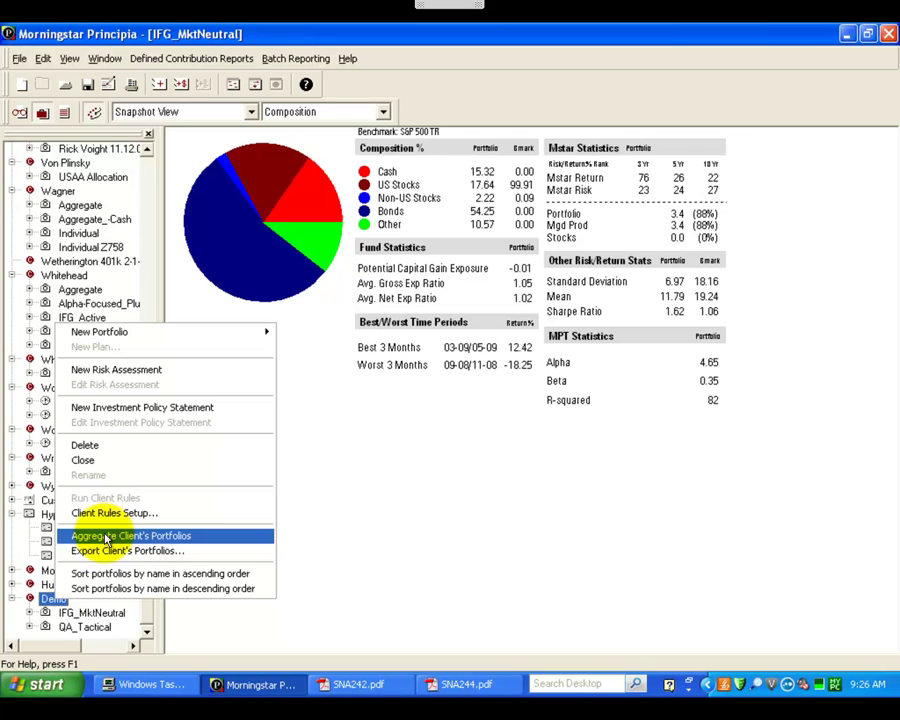
{"action": "left_click", "coordinate": [52, 600]}
{"action": "left_click", "coordinate": [78, 613]}
{"action": "left_click", "coordinate": [66, 627]}
{"action": "left_click", "coordinate": [70, 614]}
{"action": "left_click", "coordinate": [55, 600]}
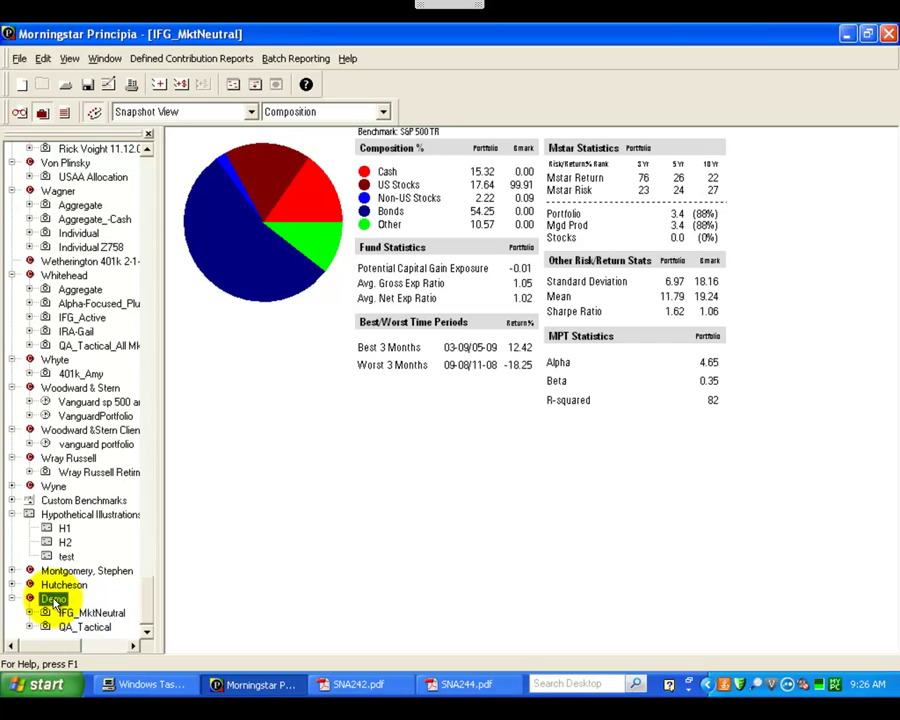
{"action": "right_click", "coordinate": [55, 600]}
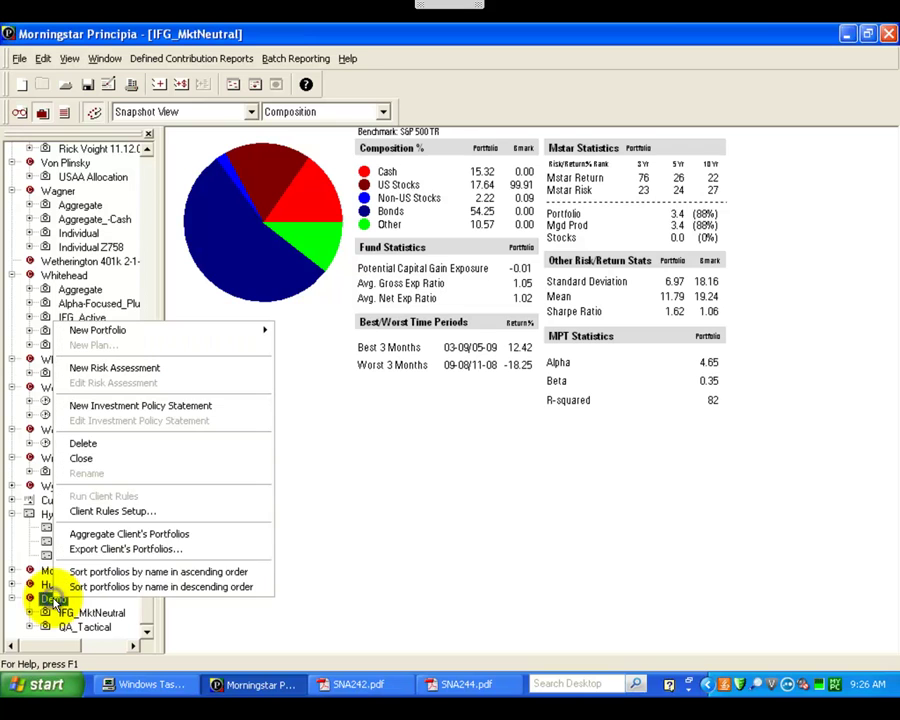
{"action": "left_click", "coordinate": [113, 536]}
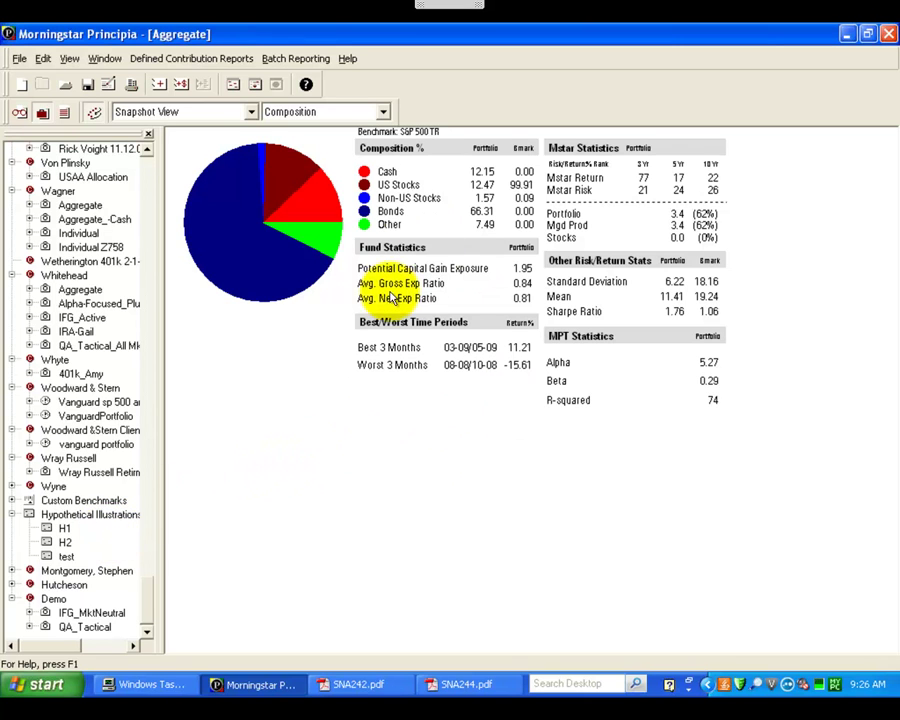
Save the combined portfolio in the Demo client file under the name Aggregate
{"action": "left_click", "coordinate": [19, 58]}
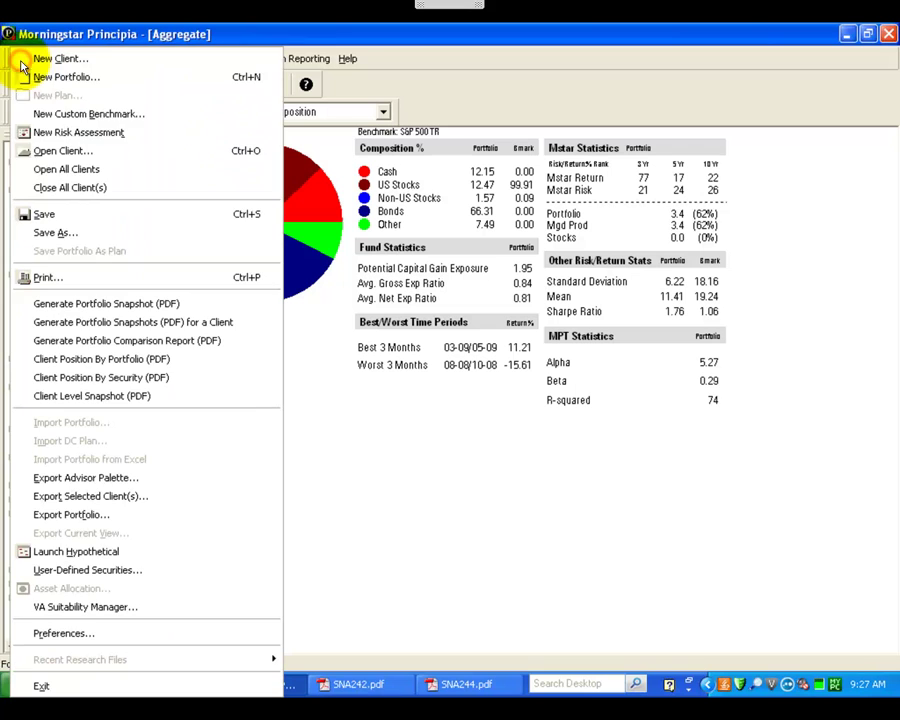
{"action": "left_click", "coordinate": [55, 233]}
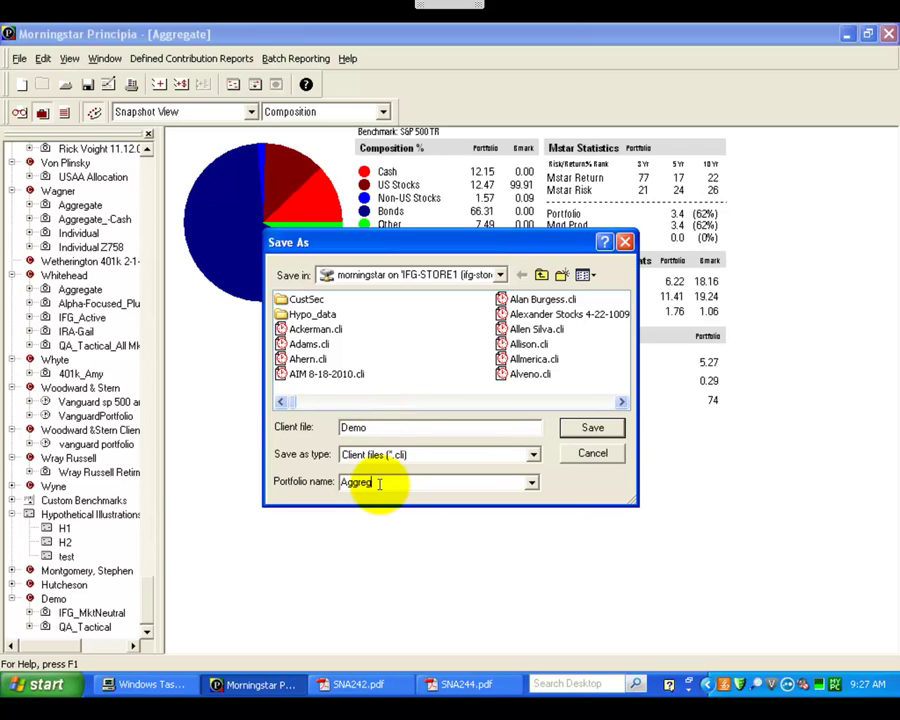
{"action": "left_click", "coordinate": [594, 428]}
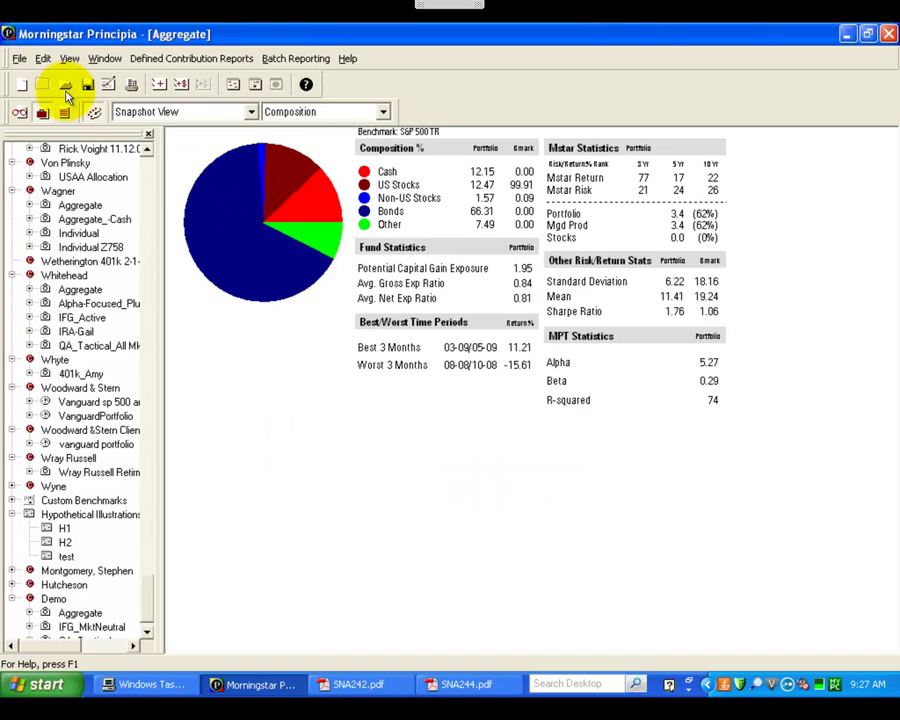
Generate the PDF portfolio snapshot of Aggregate and start saving a copy of it
{"action": "left_click", "coordinate": [18, 59]}
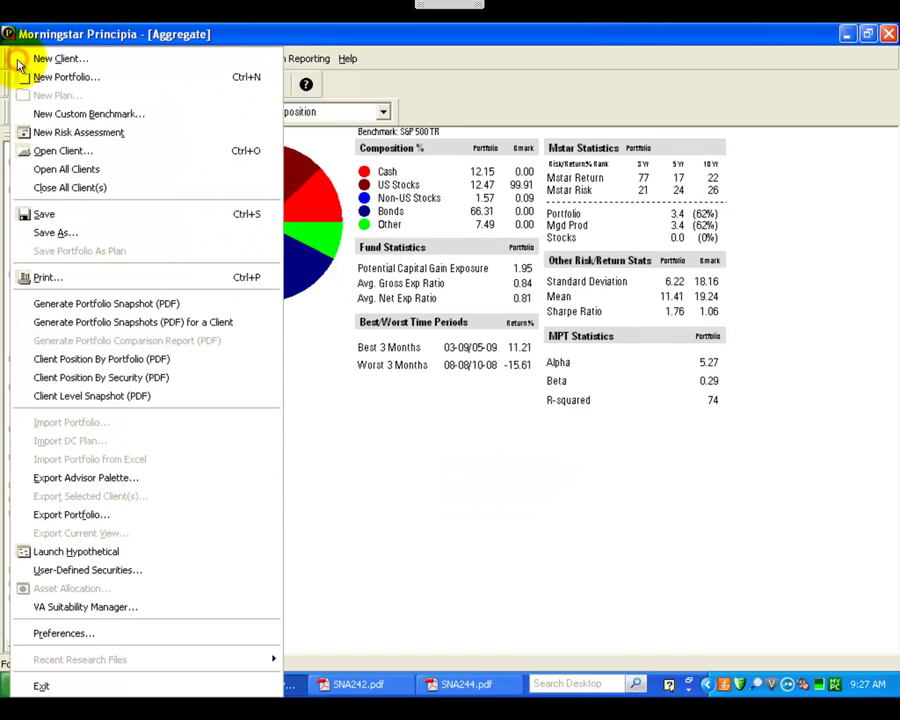
{"action": "left_click", "coordinate": [55, 306]}
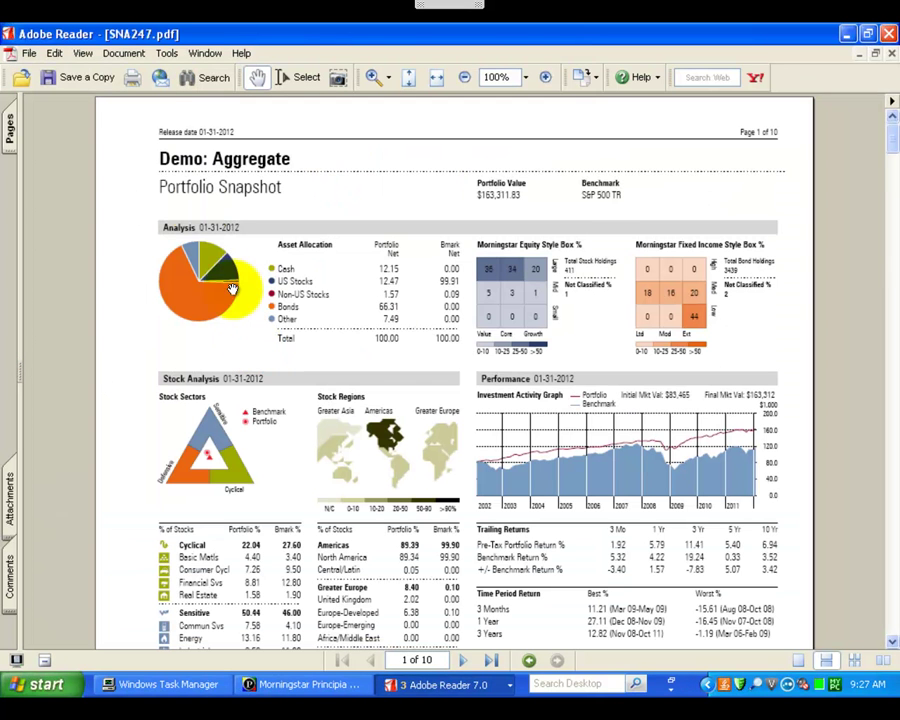
{"action": "left_click", "coordinate": [48, 78]}
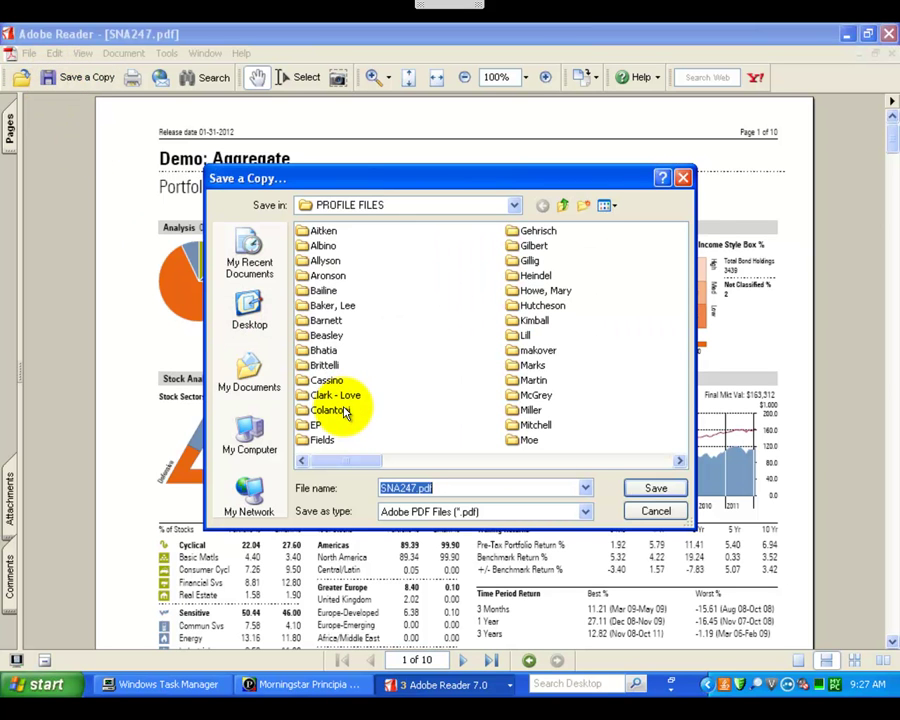
Fill in the existing file name MS-R_Demo_IFG_MktNeutral_1-2012.pdf for the copy and decline replacing that file
{"action": "type", "text": "m"}
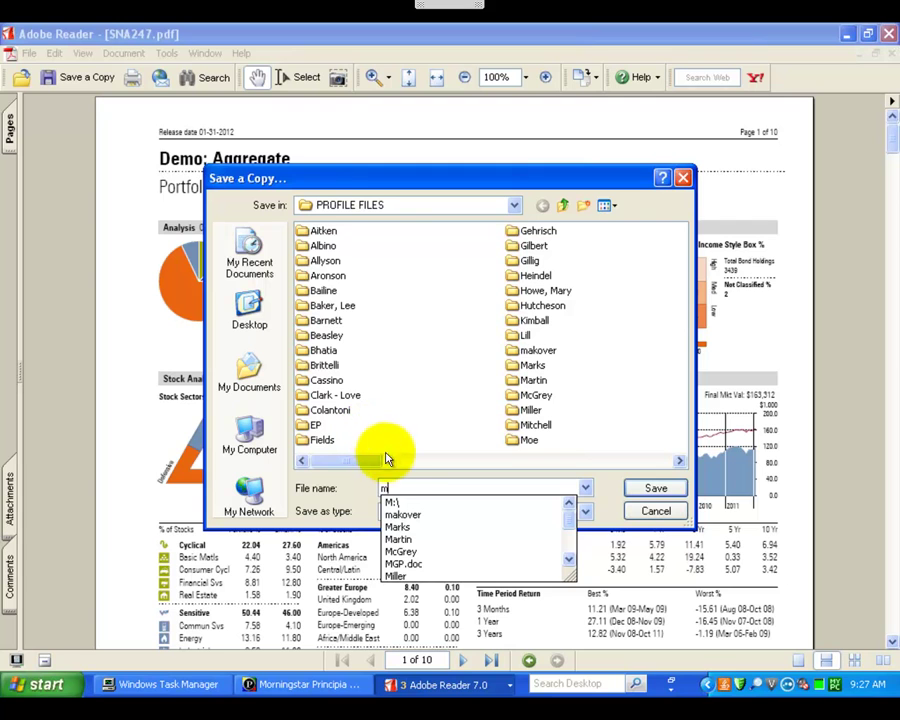
{"action": "key", "text": "BackSpace"}
{"action": "type", "text": "MSG.DAT"}
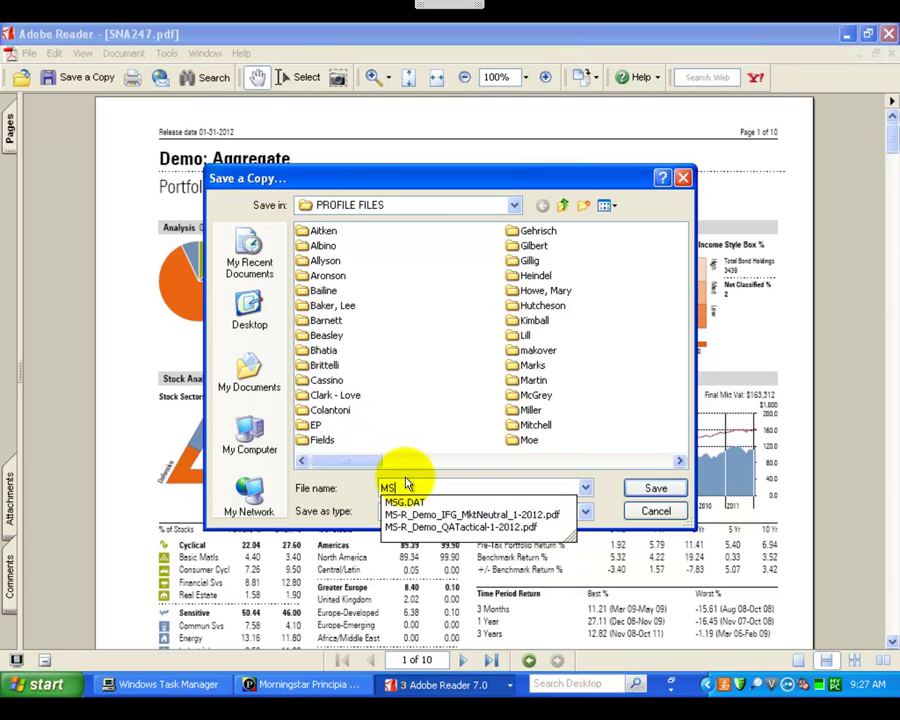
{"action": "key", "text": "Down"}
{"action": "key", "text": "Down"}
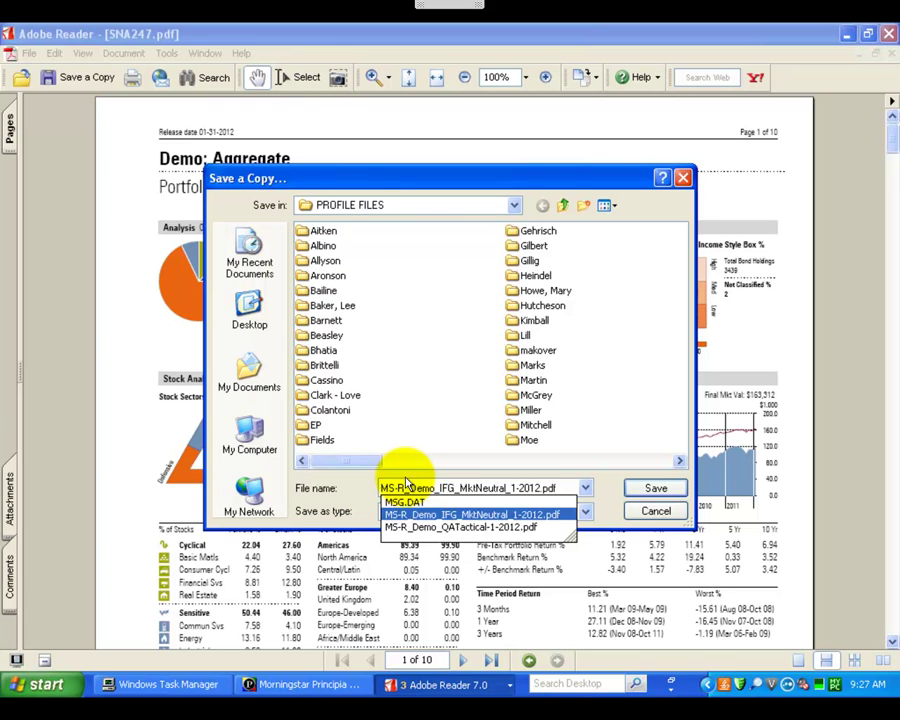
{"action": "key", "text": "Return"}
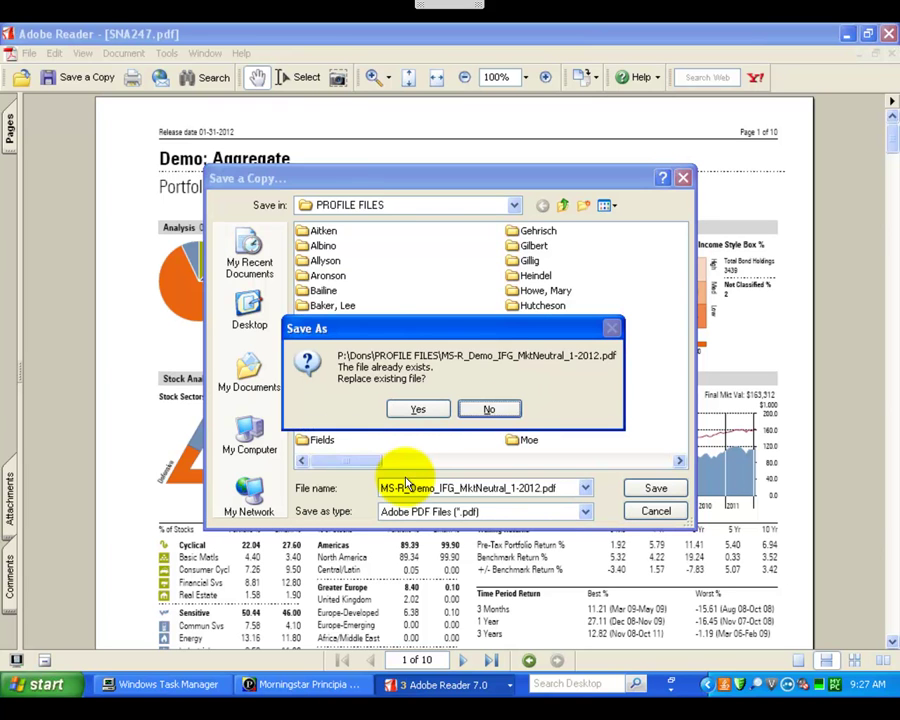
{"action": "left_click", "coordinate": [474, 410]}
Change the copy's file name to MS-R_Demo_Aggregate_1-2012.pdf, save it in PROFILE FILES and return to the portfolio
{"action": "left_click_drag", "start_coordinate": [507, 487], "coordinate": [440, 487]}
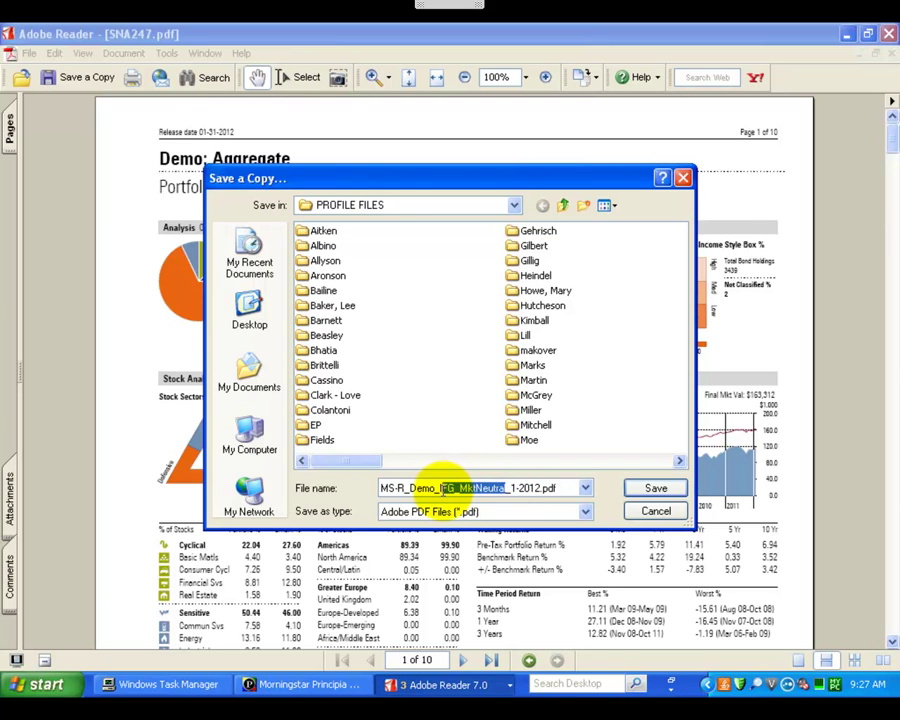
{"action": "type", "text": "Agg"}
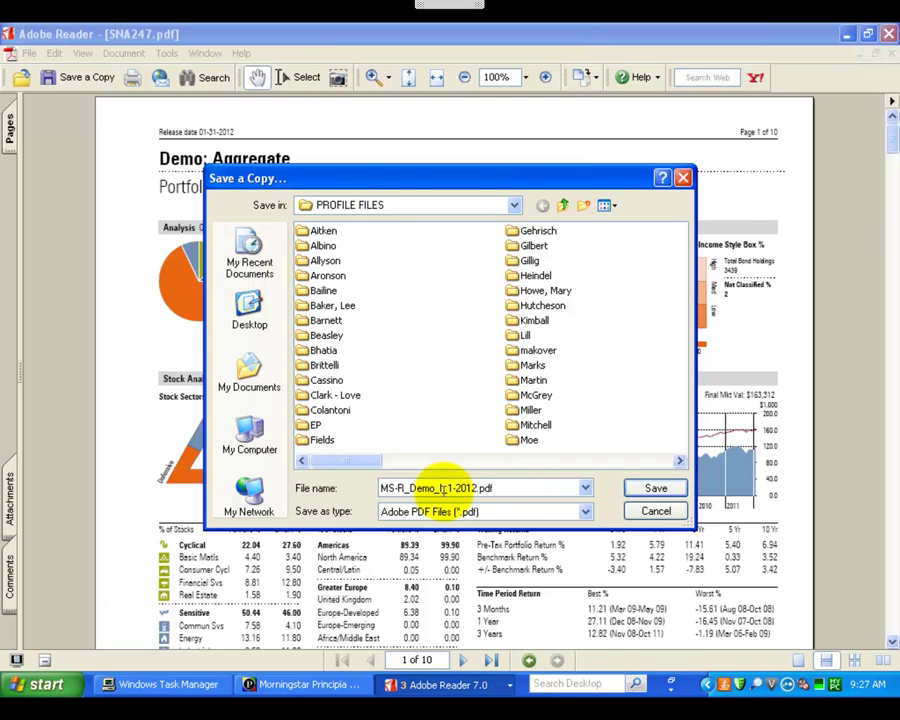
{"action": "type", "text": "regate"}
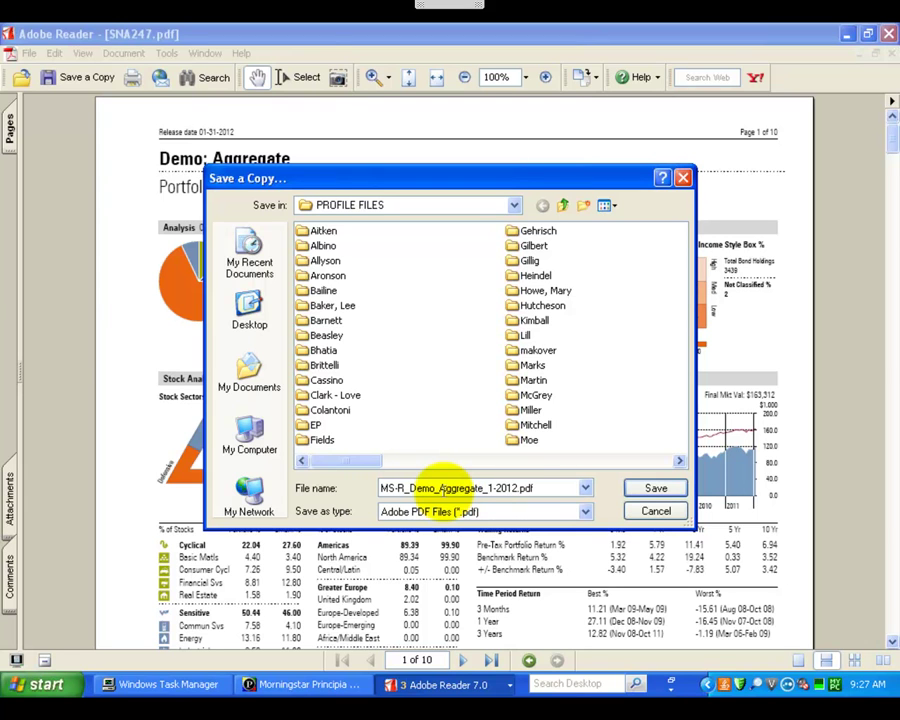
{"action": "left_click", "coordinate": [648, 490]}
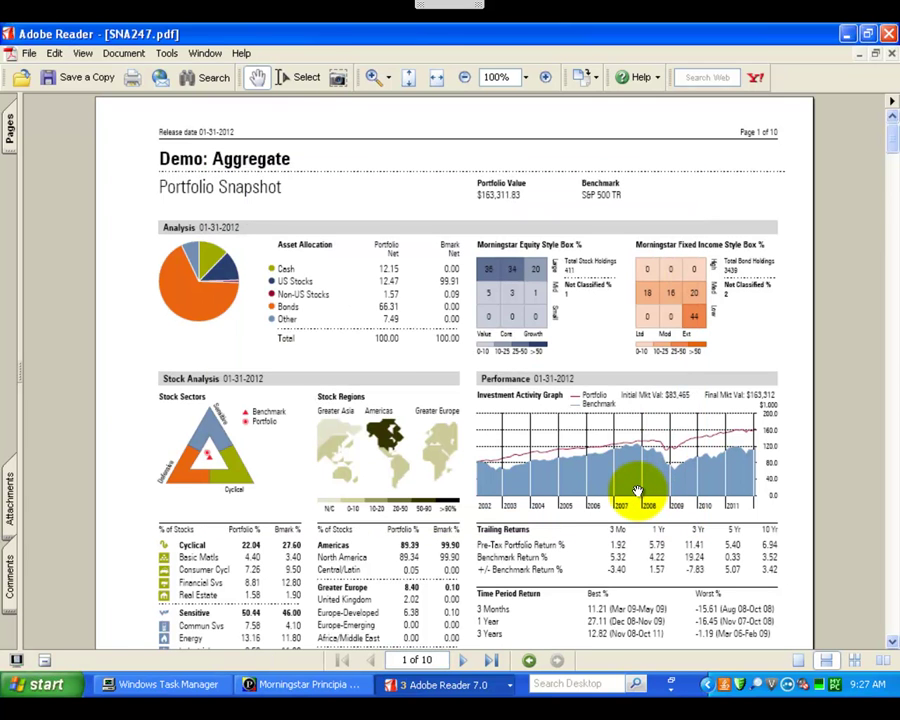
{"action": "left_click", "coordinate": [845, 35]}
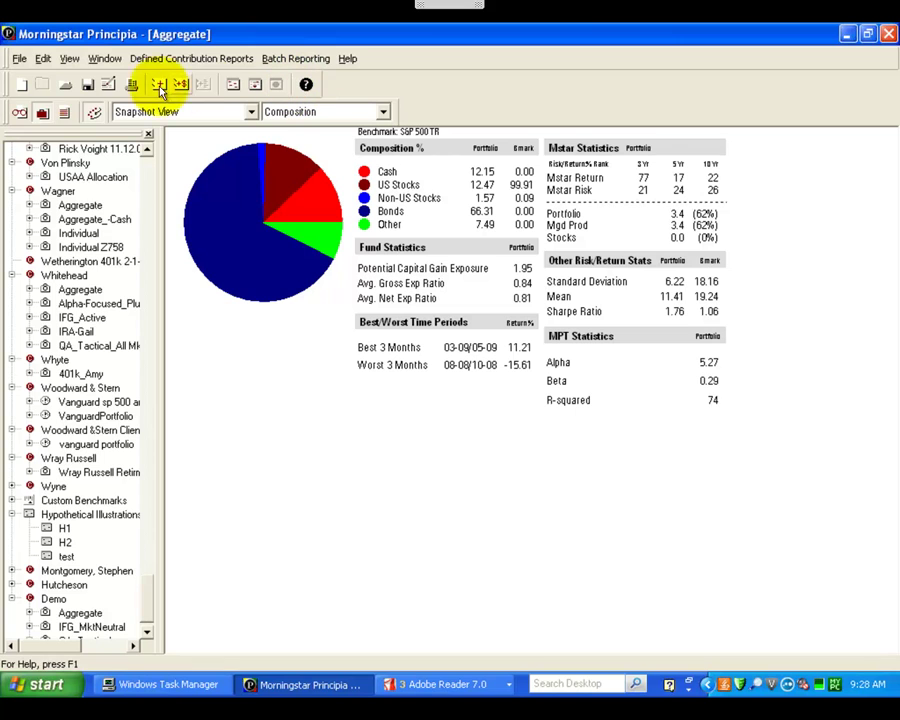
{"action": "left_click", "coordinate": [20, 59]}
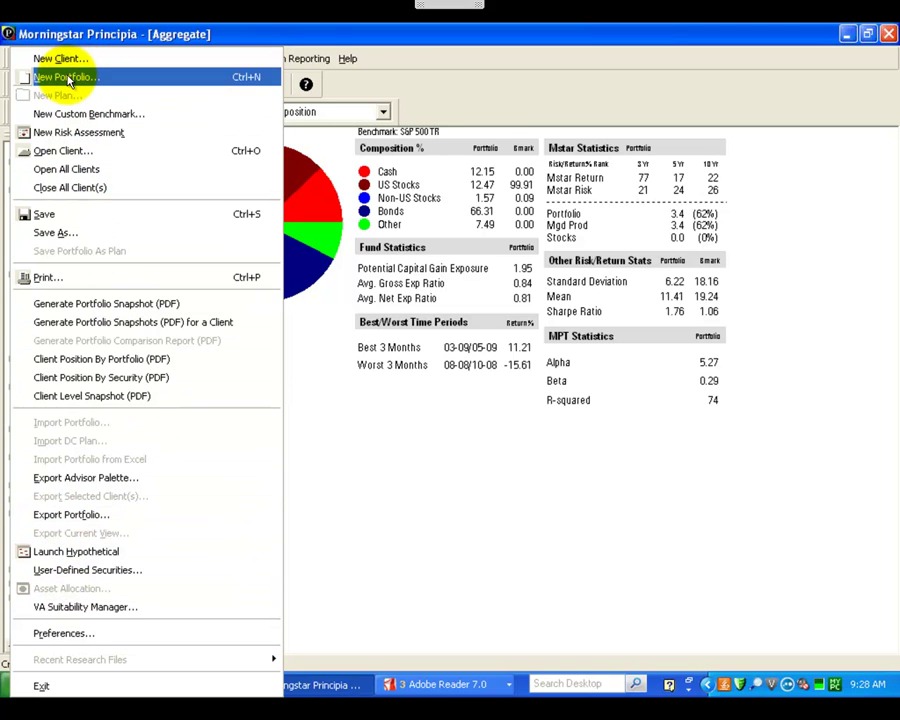
{"action": "left_click", "coordinate": [425, 90]}
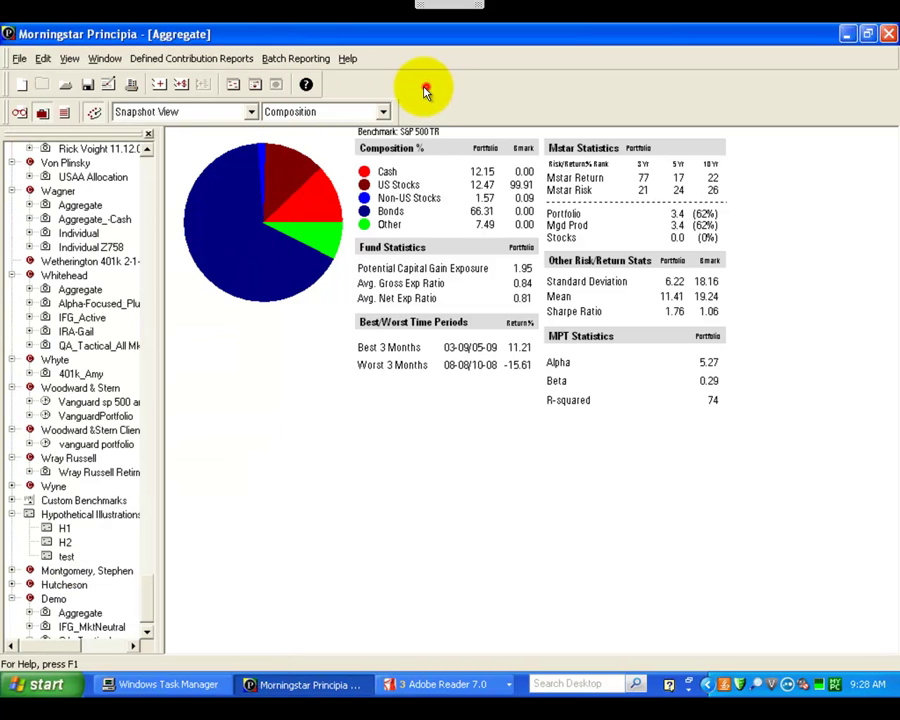